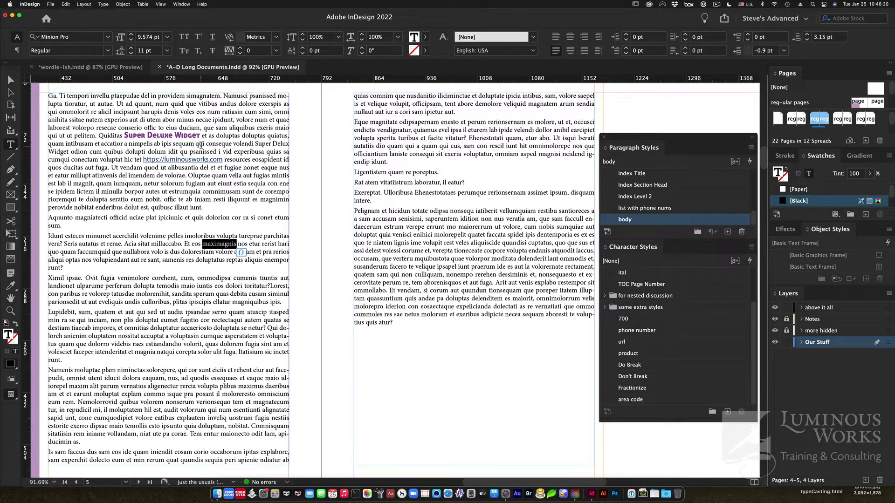
Inspect the character styling applied to Super Deluxe Widget and to the web address.
{"action": "left_click", "coordinate": [173, 135]}
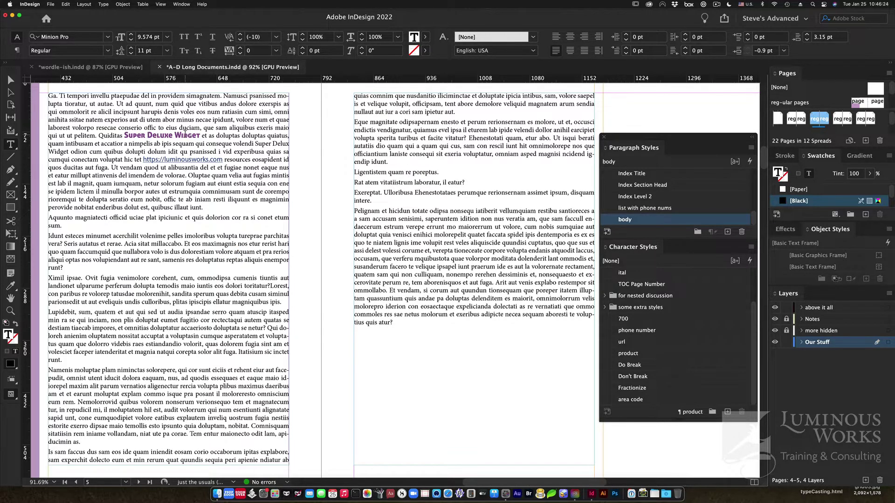
{"action": "left_click", "coordinate": [189, 159]}
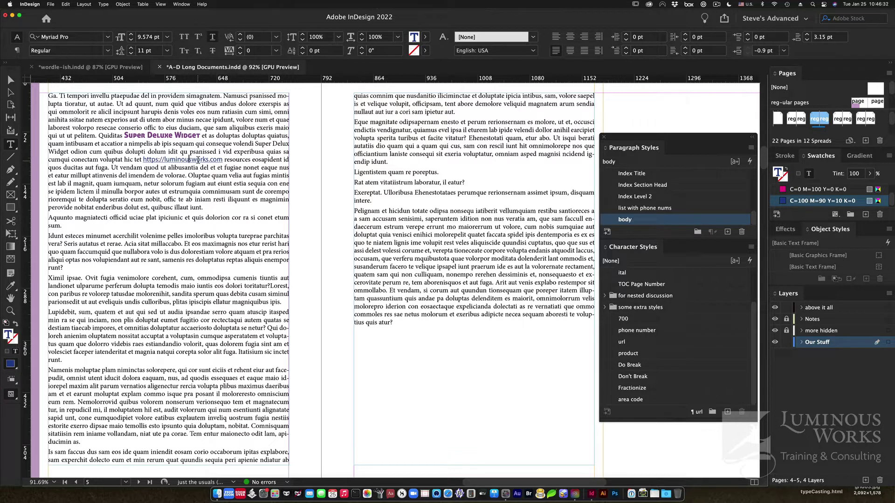
{"action": "left_click", "coordinate": [187, 135]}
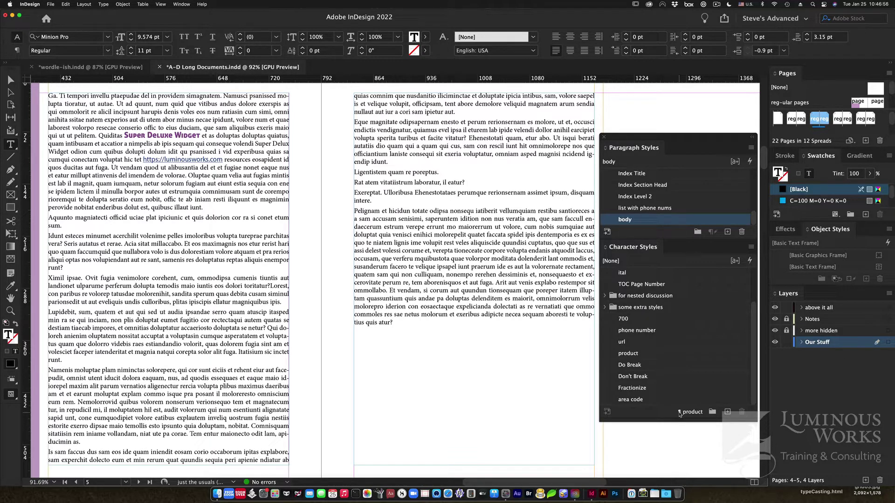
Open the body style's GREP Style page and inspect the url rule's expression and applied character style.
{"action": "right_click", "coordinate": [635, 223]}
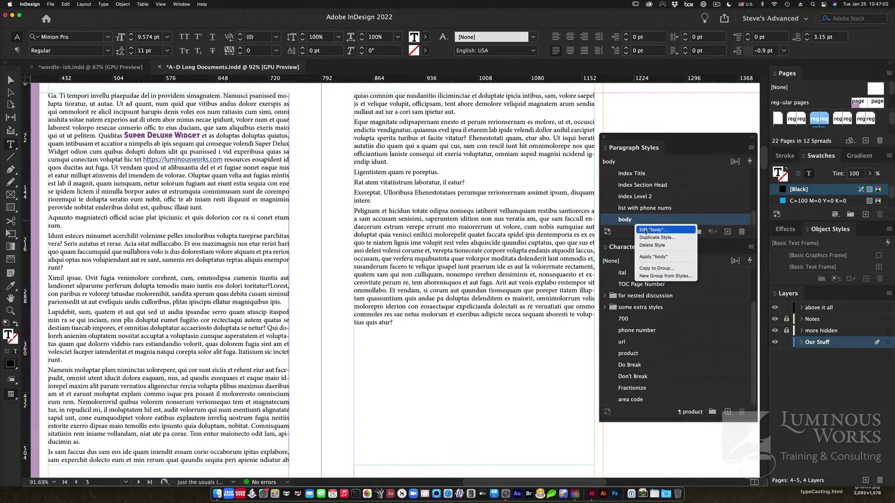
{"action": "left_click", "coordinate": [650, 230]}
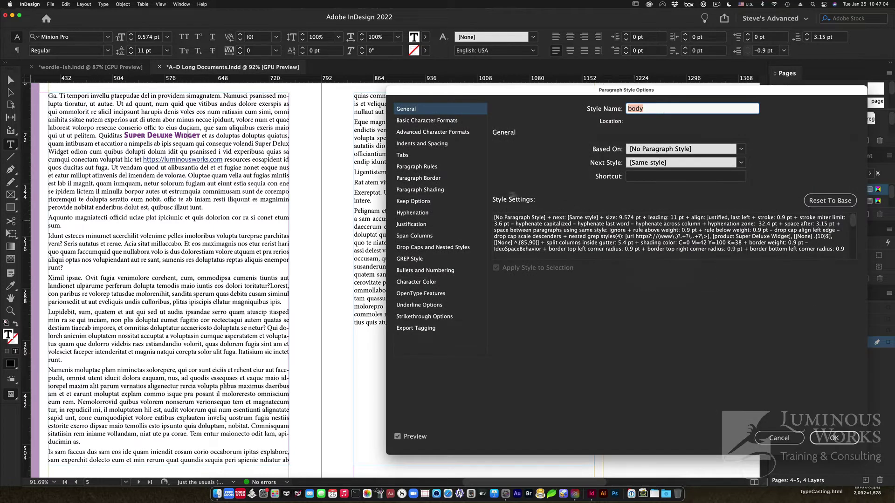
{"action": "left_click", "coordinate": [419, 260]}
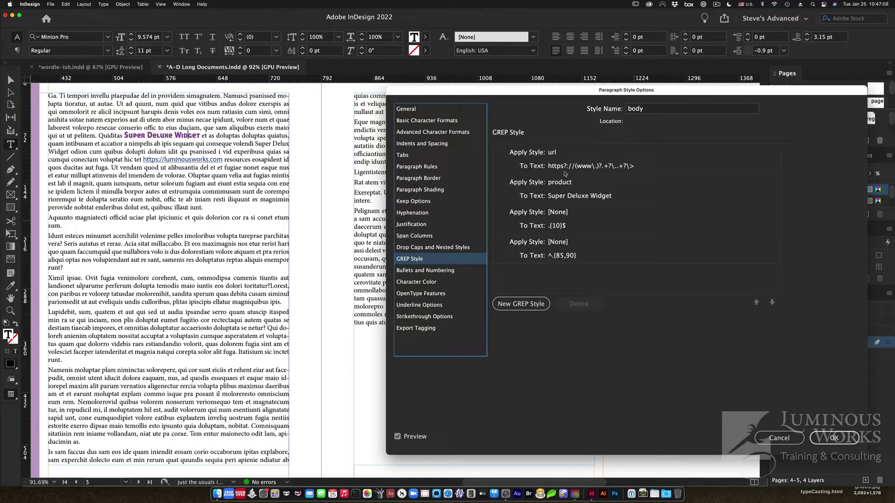
{"action": "left_click", "coordinate": [569, 158]}
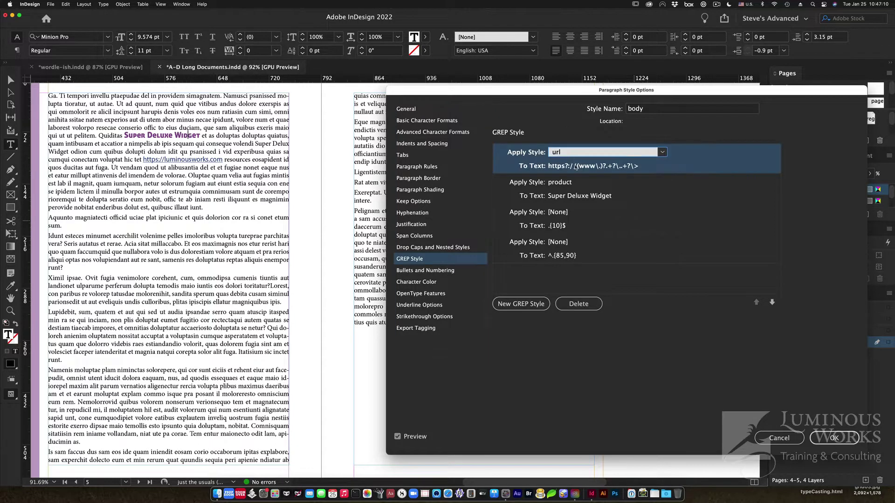
{"action": "left_click", "coordinate": [577, 166]}
{"action": "left_click", "coordinate": [628, 167]}
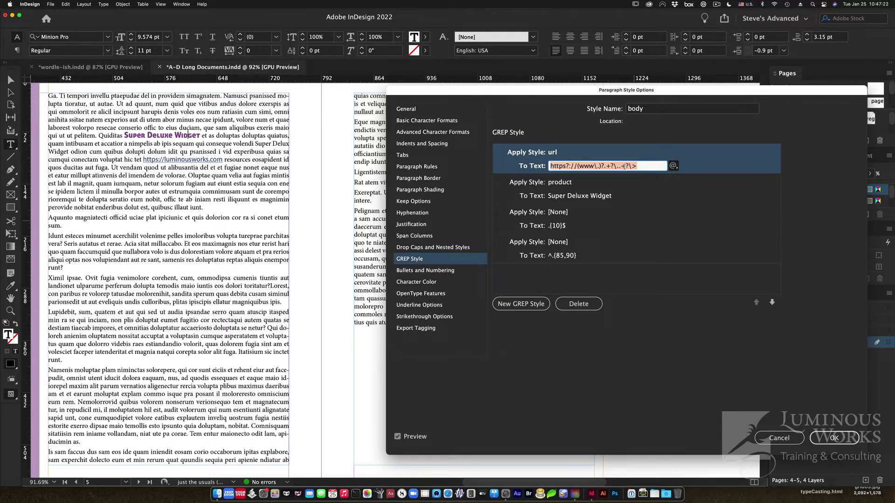
{"action": "left_click", "coordinate": [562, 154]}
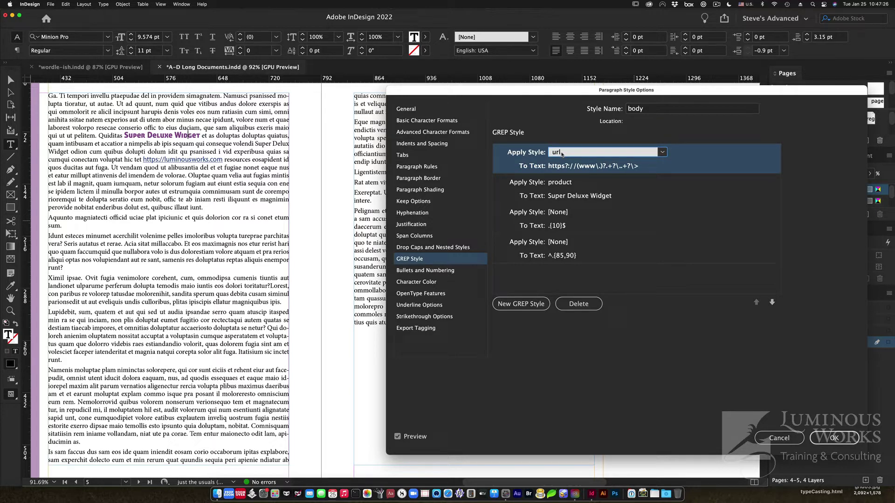
{"action": "left_click", "coordinate": [594, 191]}
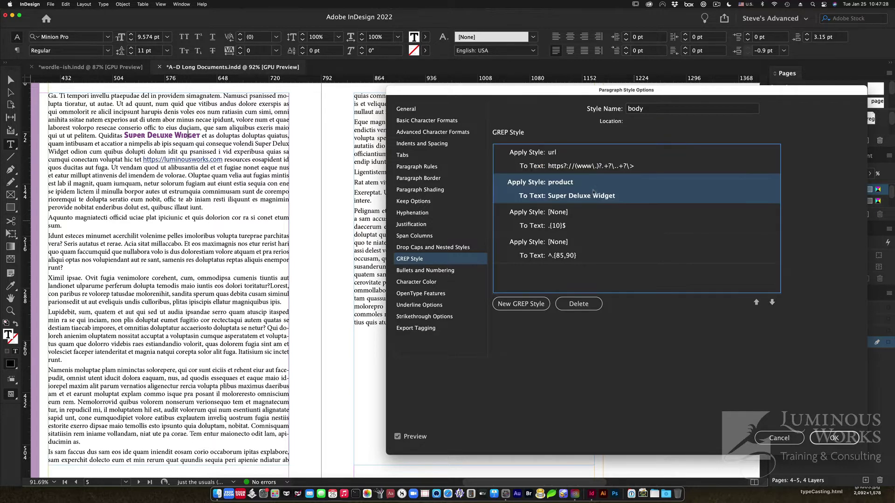
{"action": "left_click", "coordinate": [561, 198]}
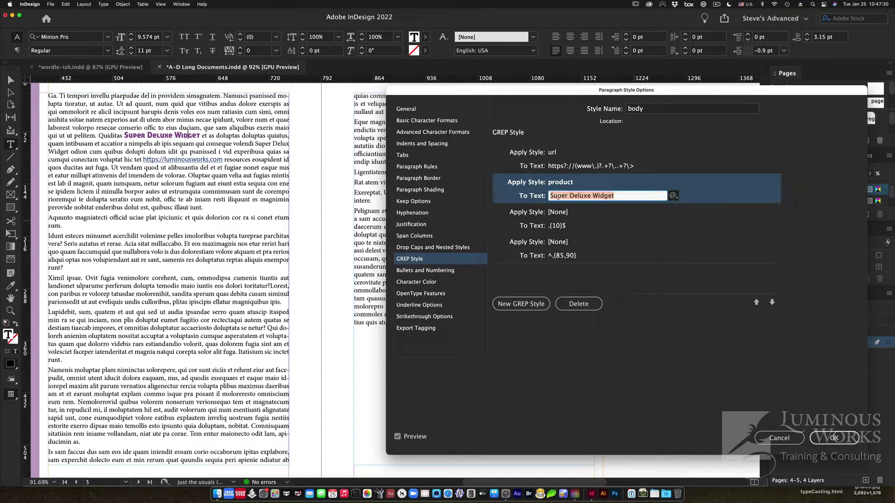
{"action": "left_click_drag", "start_coordinate": [551, 196], "coordinate": [623, 198]}
{"action": "left_click", "coordinate": [571, 186]}
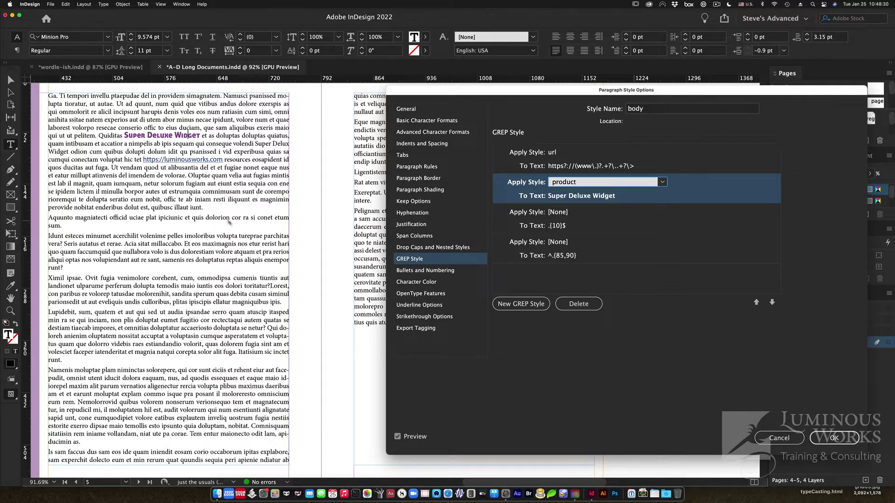
{"action": "left_click", "coordinate": [558, 226]}
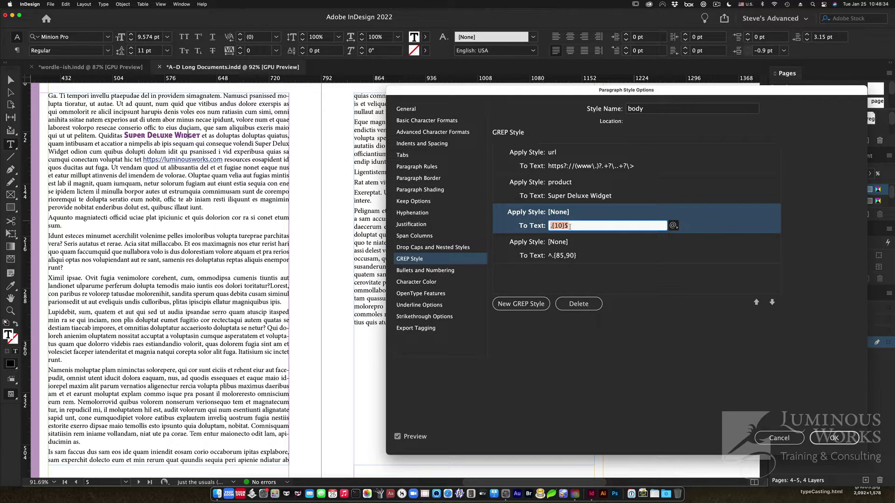
{"action": "left_click", "coordinate": [570, 227]}
{"action": "left_click", "coordinate": [673, 226]}
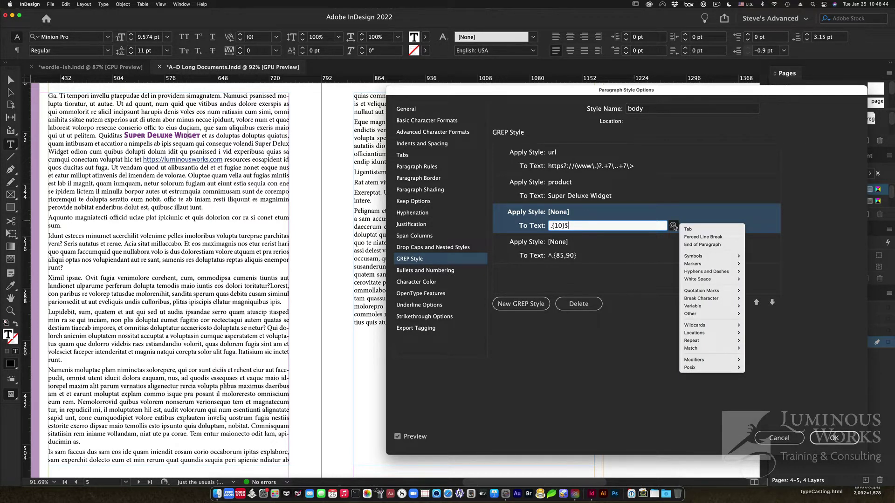
{"action": "mouse_move", "coordinate": [727, 330]}
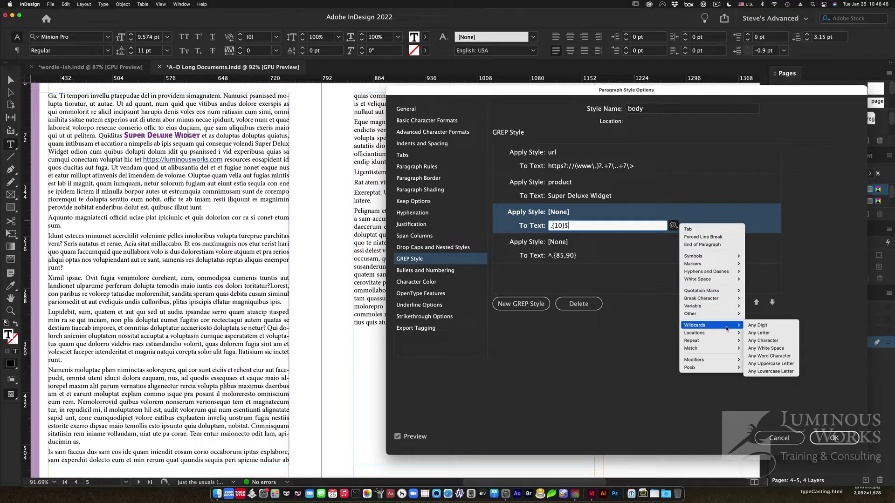
{"action": "left_click", "coordinate": [763, 340]}
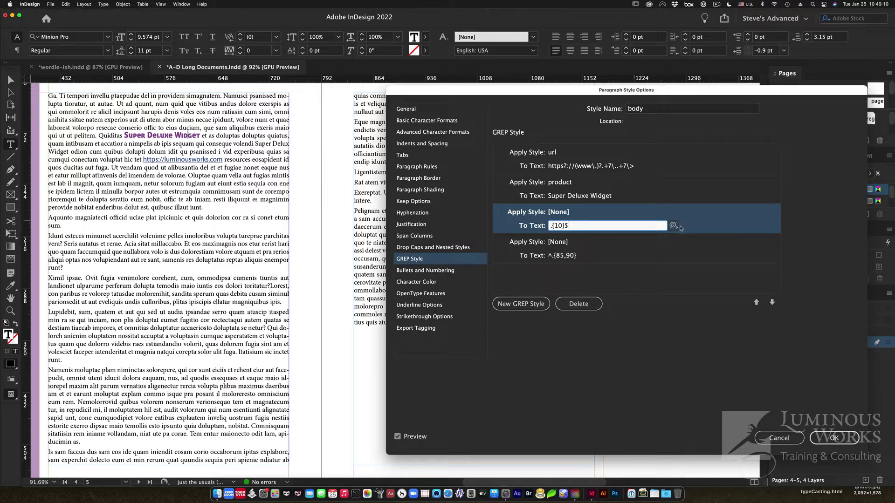
{"action": "left_click", "coordinate": [673, 226]}
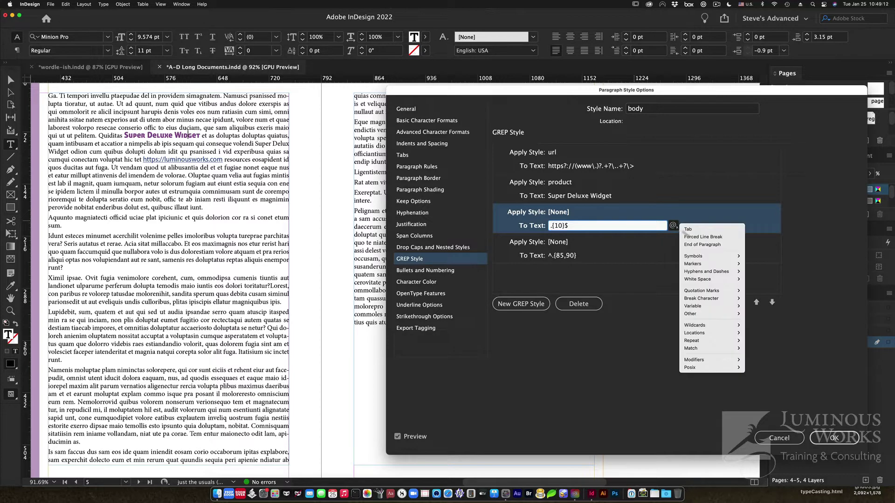
{"action": "mouse_move", "coordinate": [721, 338]}
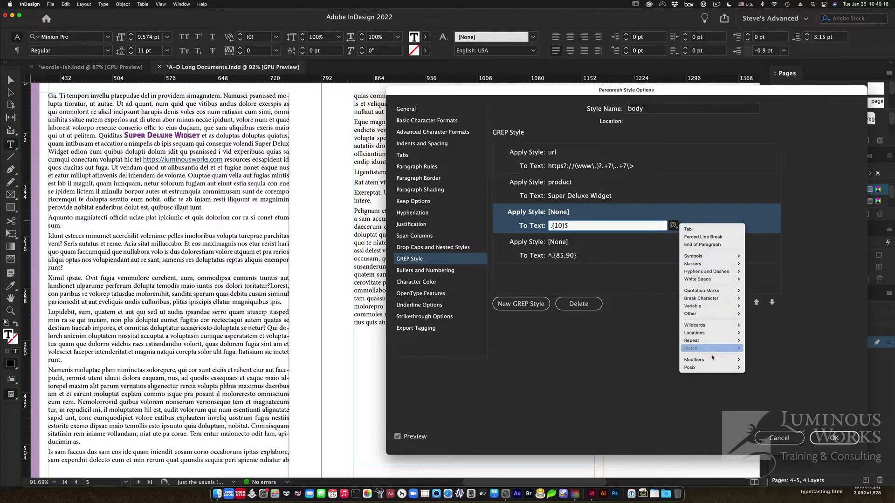
{"action": "left_click", "coordinate": [611, 227]}
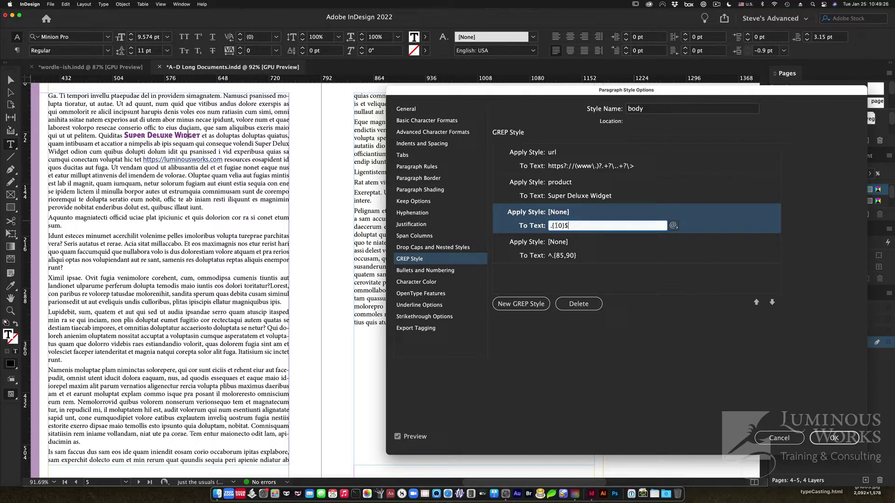
Set the body style's .{10}$ GREP rule to apply the Don't Break character style.
{"action": "left_click", "coordinate": [563, 214]}
{"action": "left_click", "coordinate": [576, 213]}
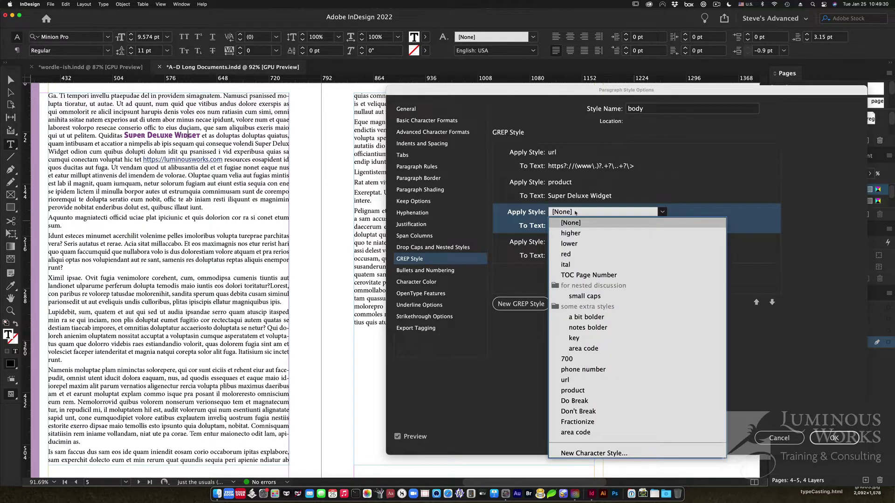
{"action": "left_click", "coordinate": [578, 412]}
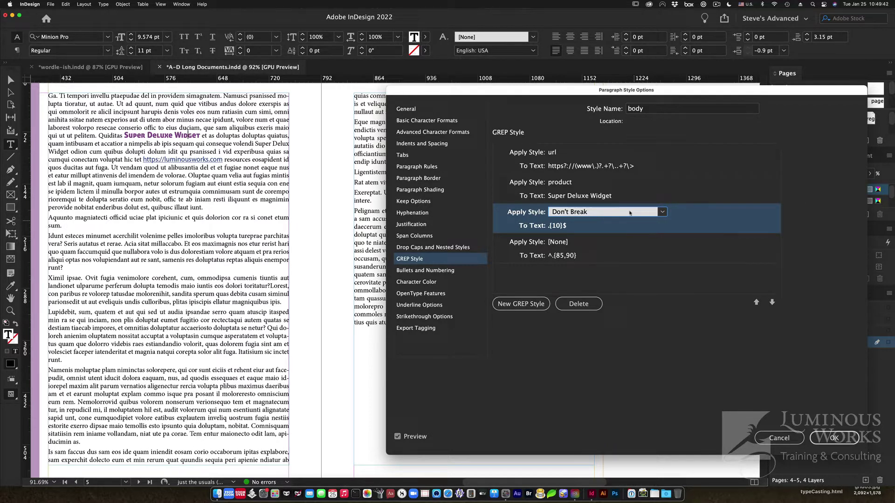
{"action": "left_click", "coordinate": [622, 277]}
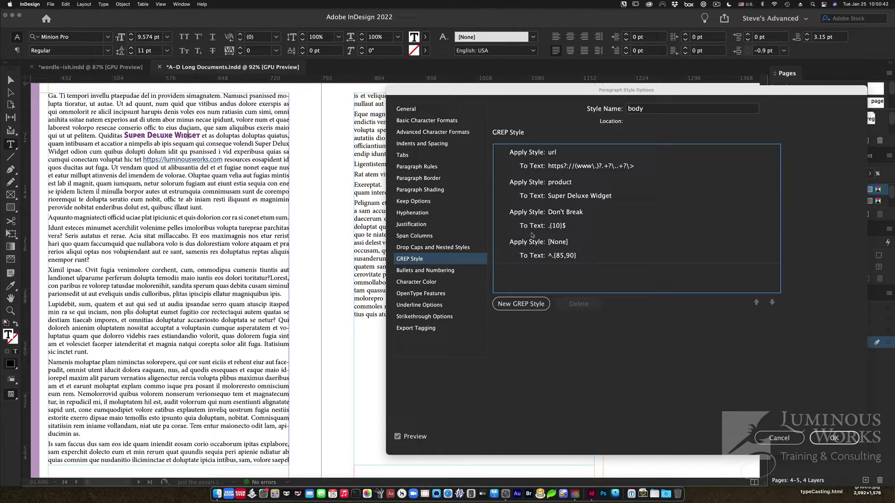
Make the fourth GREP rule, ^.{85,90}, apply the Do Break character style.
{"action": "left_click", "coordinate": [542, 248]}
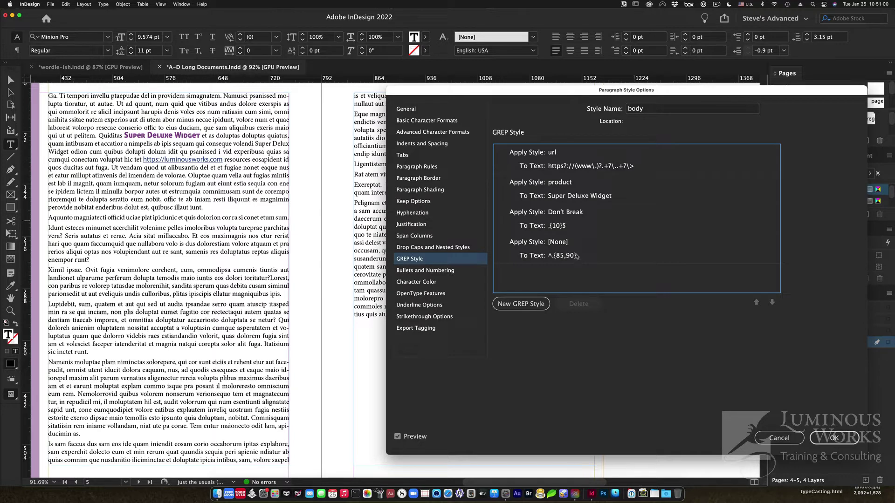
{"action": "left_click", "coordinate": [571, 251]}
{"action": "left_click", "coordinate": [570, 243]}
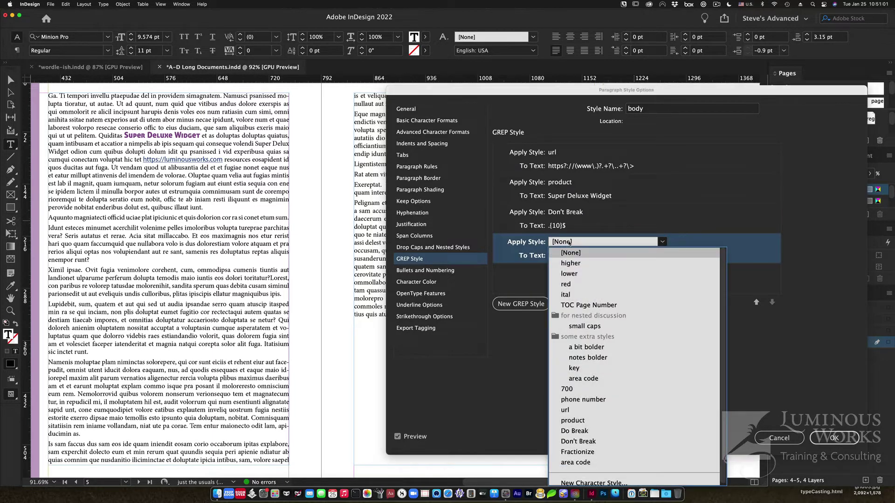
{"action": "left_click", "coordinate": [575, 431]}
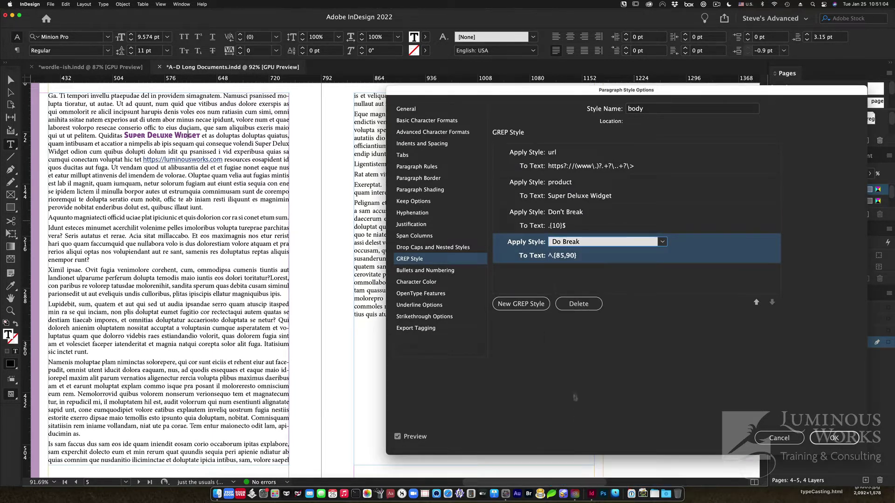
{"action": "left_click", "coordinate": [538, 285]}
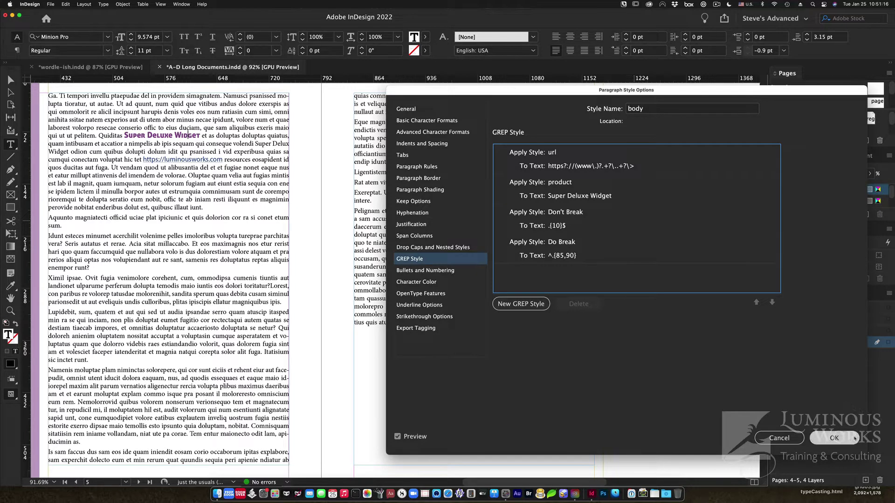
Confirm the body style's GREP changes and place the cursor in the body text.
{"action": "left_click", "coordinate": [835, 437]}
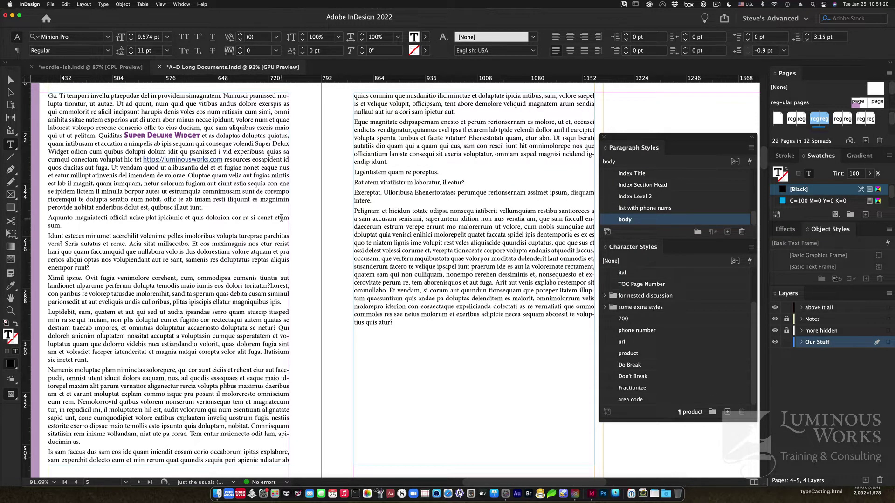
{"action": "left_click", "coordinate": [281, 218]}
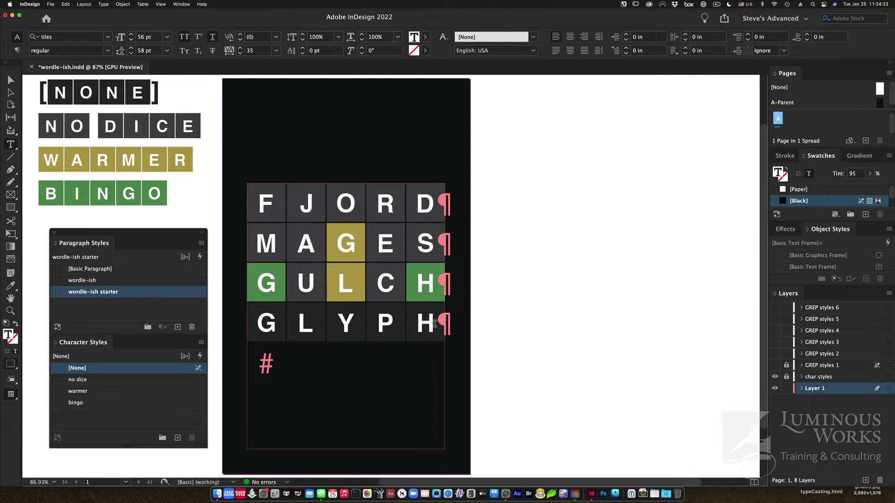
{"action": "left_click", "coordinate": [442, 323]}
{"action": "key", "text": "BackSpace"}
{"action": "key", "text": "Delete"}
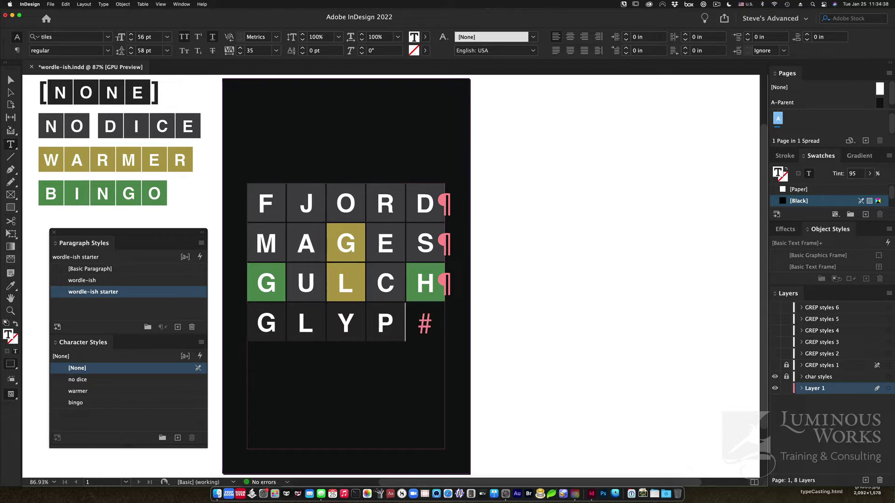
{"action": "type", "text": "H"}
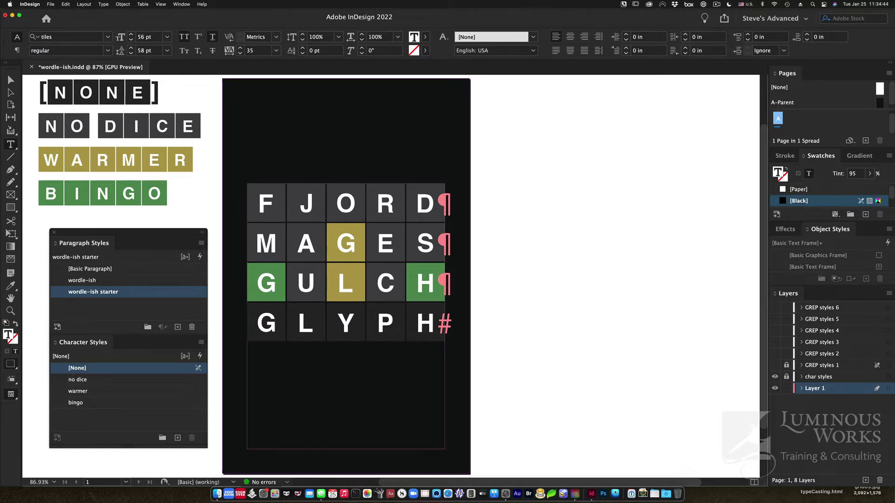
{"action": "key", "text": "Return"}
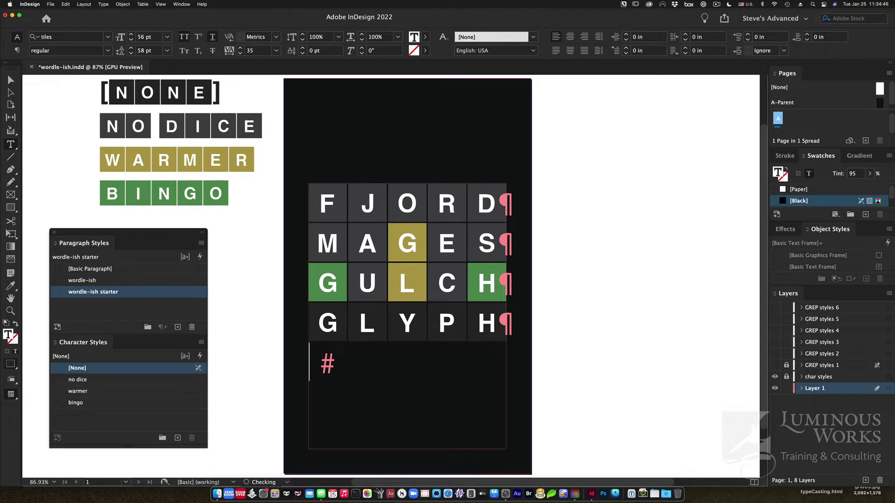
{"action": "scroll", "coordinate": [512, 346], "scroll_direction": "right", "scroll_amount": 3}
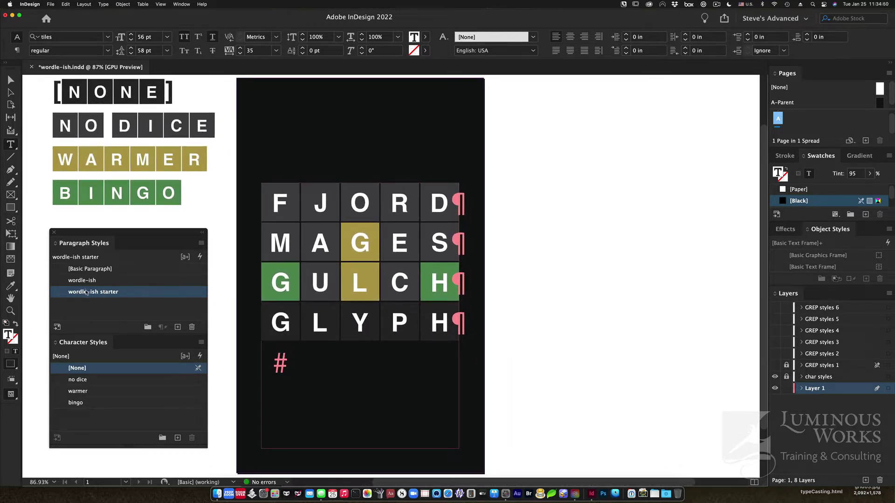
{"action": "right_click", "coordinate": [87, 293]}
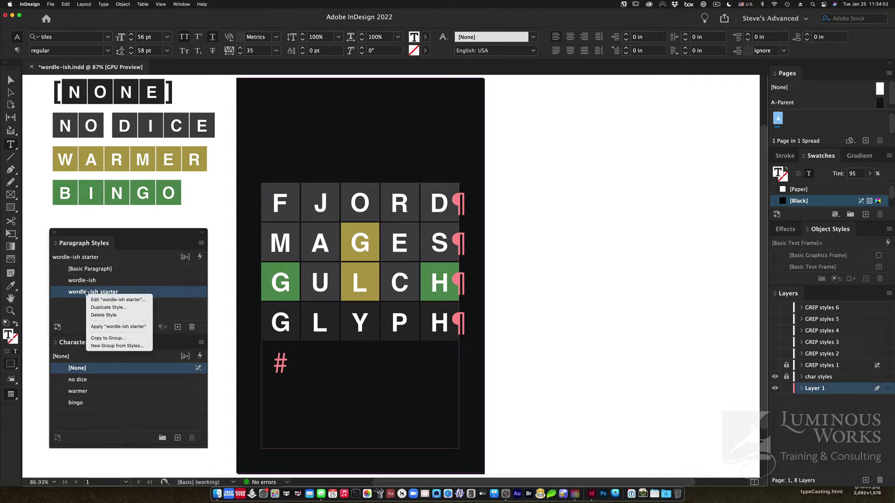
{"action": "left_click", "coordinate": [96, 300]}
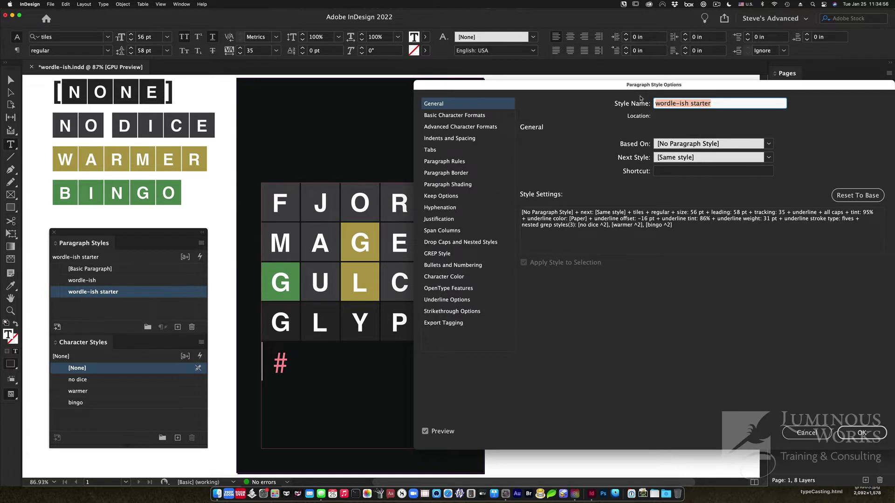
{"action": "left_click", "coordinate": [456, 253]}
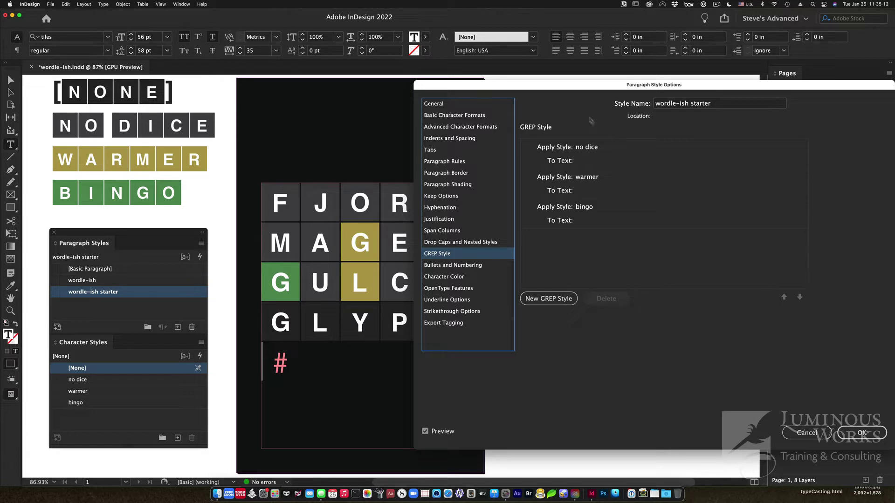
{"action": "left_click_drag", "start_coordinate": [571, 88], "coordinate": [620, 87]}
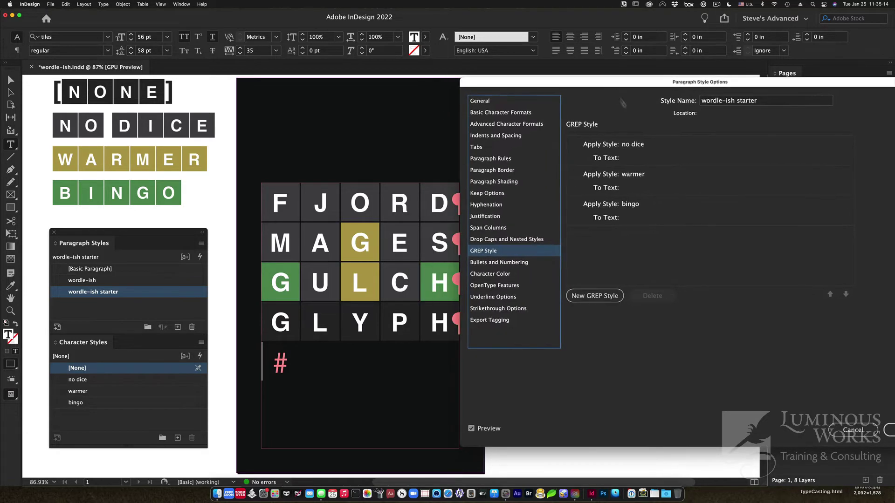
{"action": "left_click", "coordinate": [634, 161]}
{"action": "left_click", "coordinate": [634, 161]}
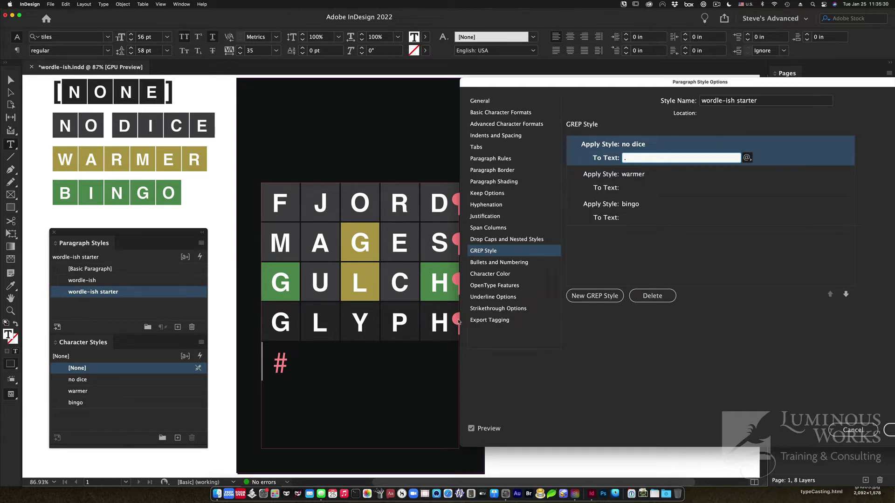
{"action": "left_click", "coordinate": [891, 432]}
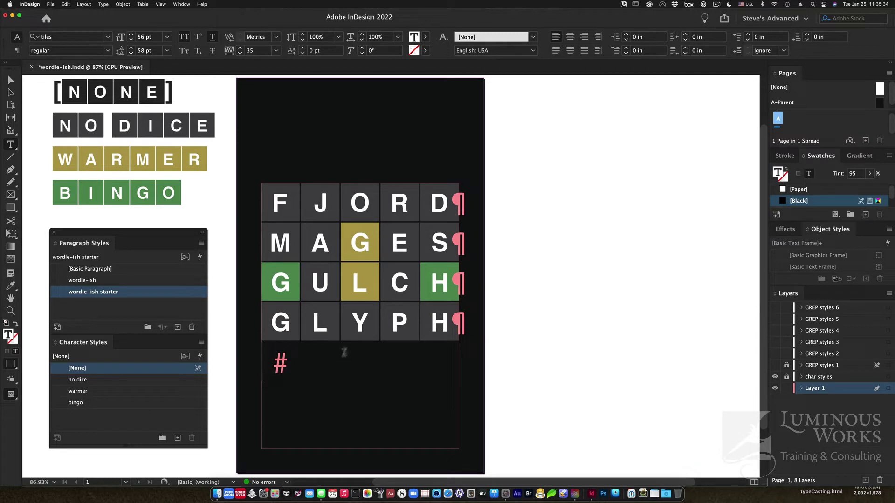
Delete GLYPH's final H and the empty paragraph, then show the GREP styles 1 notes layer.
{"action": "key", "text": "BackSpace"}
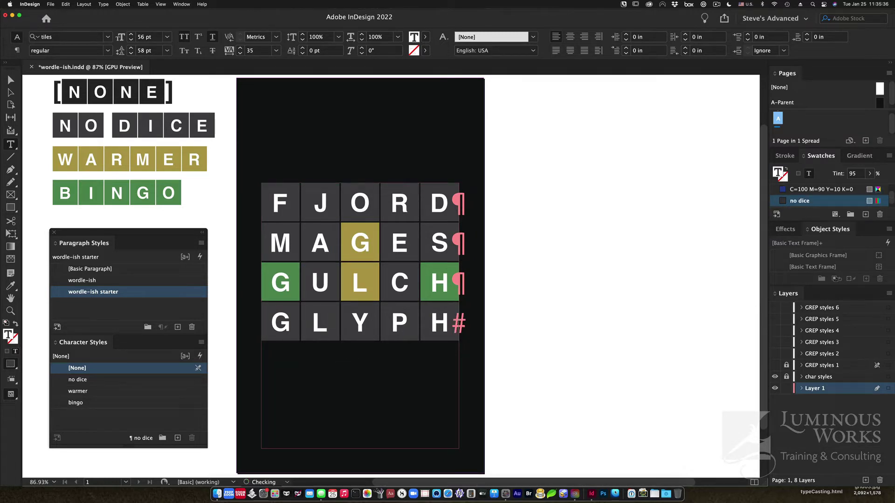
{"action": "key", "text": "BackSpace"}
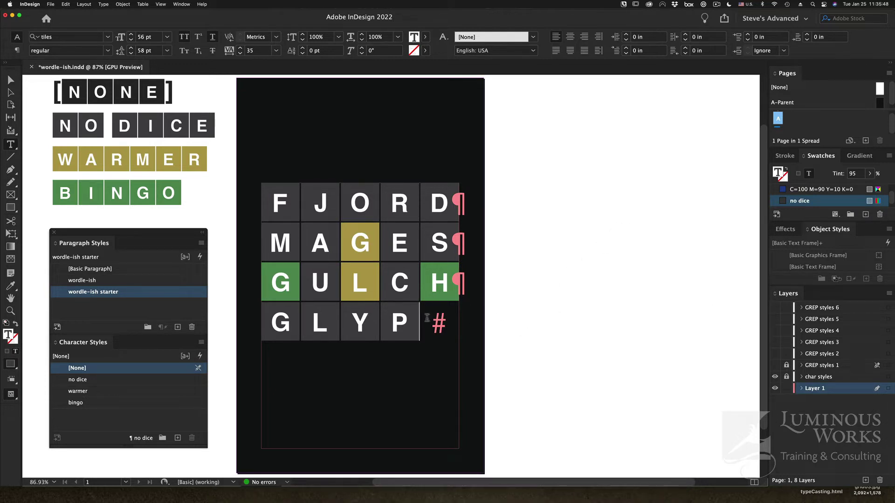
{"action": "left_click", "coordinate": [775, 366]}
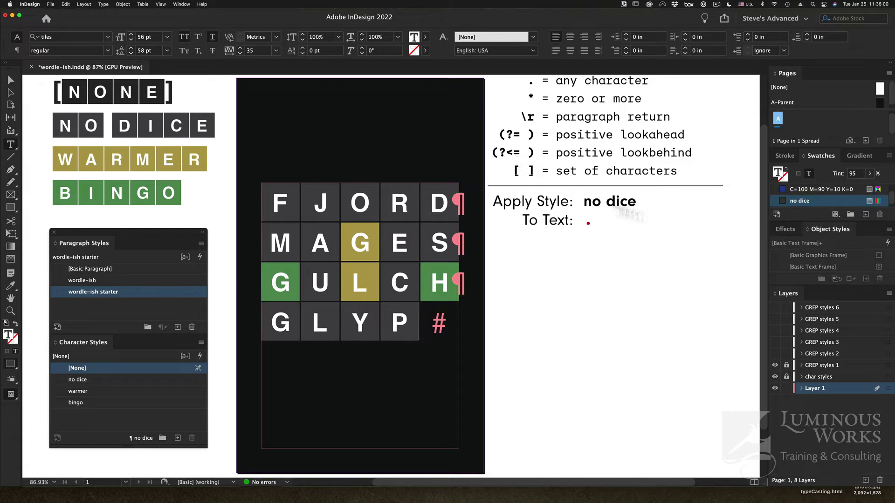
Make the GREP styles 2 layer visible to display the .(?=\r) notes line.
{"action": "left_click", "coordinate": [775, 354]}
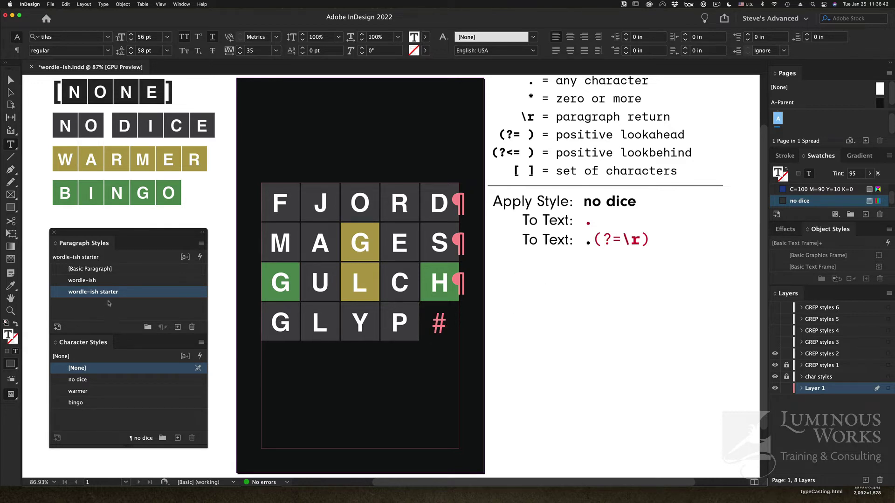
Change the wordle-ish starter style's no dice rule to .(?=\r) using a Positive Lookahead.
{"action": "right_click", "coordinate": [112, 295]}
{"action": "left_click", "coordinate": [114, 301]}
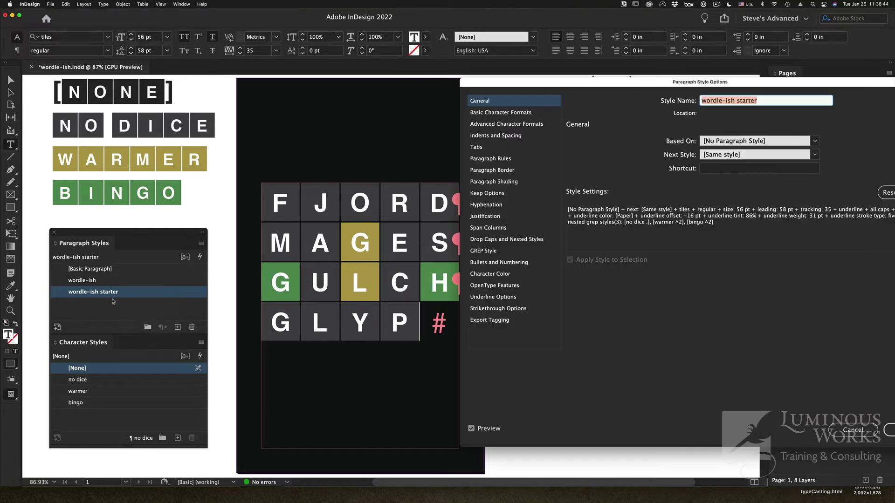
{"action": "left_click", "coordinate": [486, 250]}
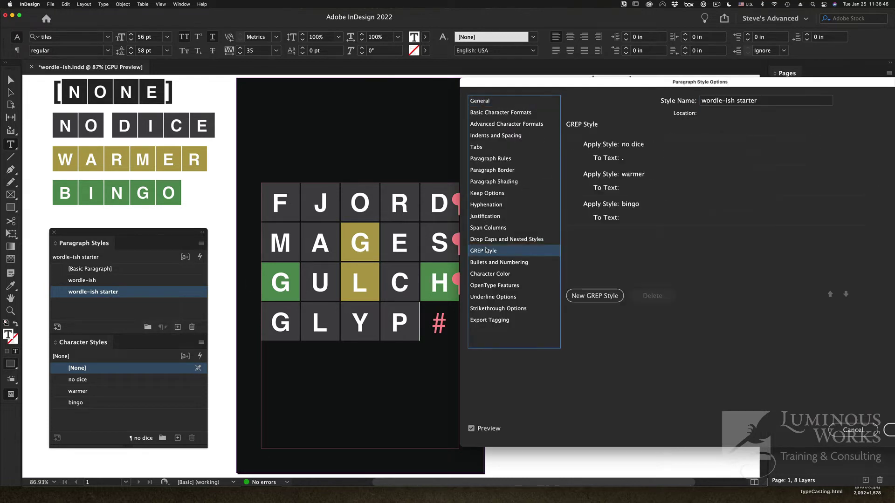
{"action": "left_click", "coordinate": [643, 158]}
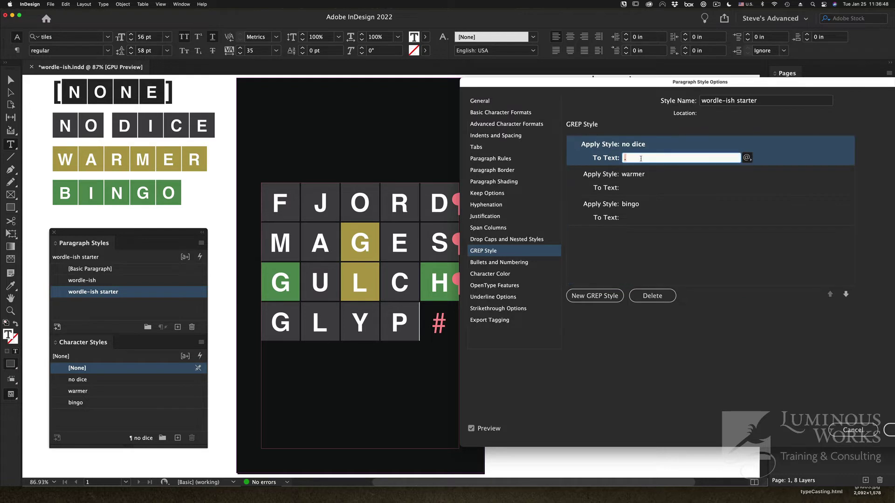
{"action": "left_click", "coordinate": [747, 158]}
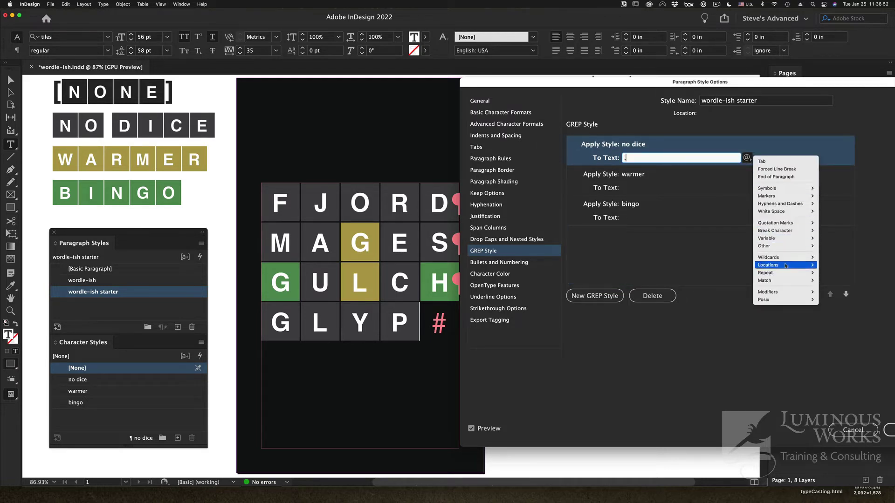
{"action": "mouse_move", "coordinate": [785, 282]}
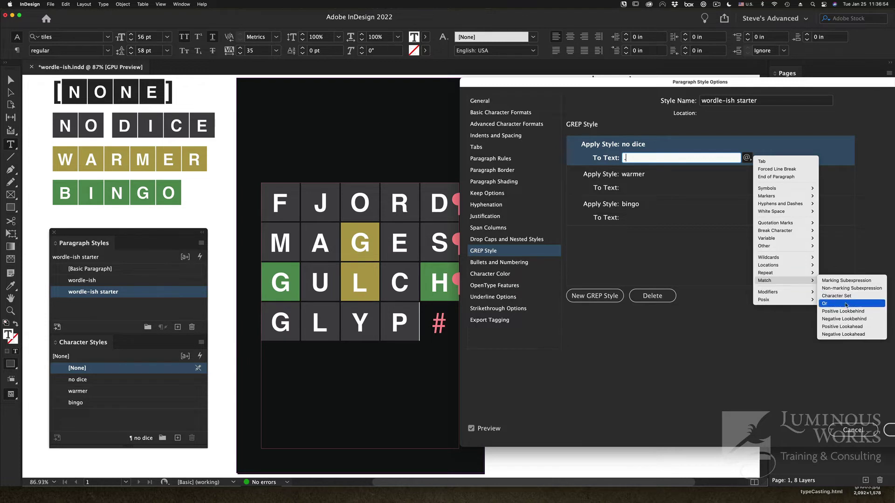
{"action": "left_click", "coordinate": [843, 327]}
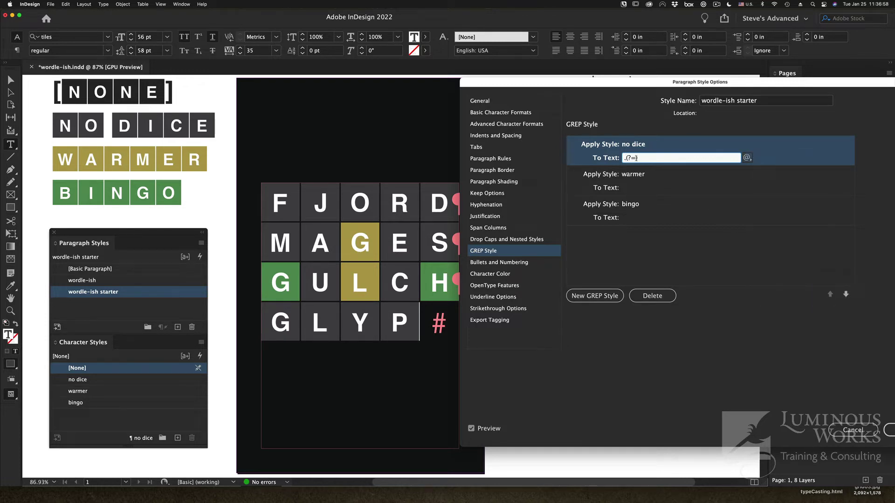
{"action": "type", "text": "\\r"}
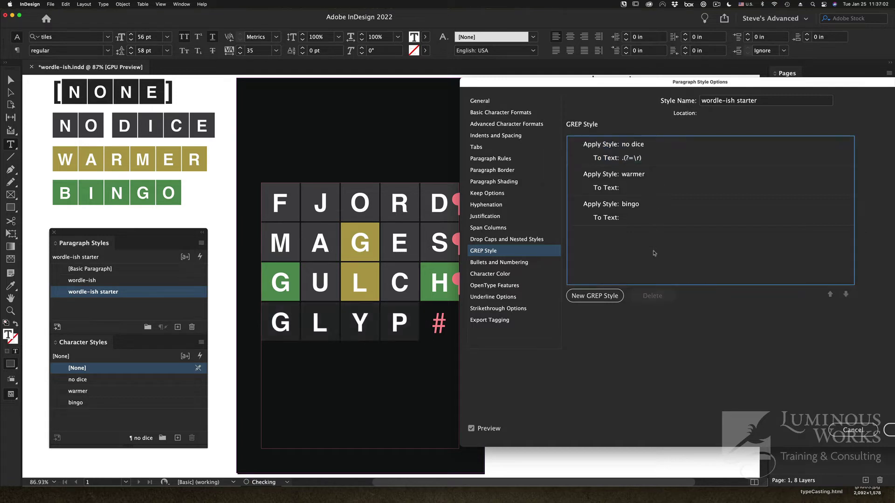
{"action": "key", "text": "Return"}
Close the style options and finish GLYPH with an H and a paragraph return.
{"action": "left_click", "coordinate": [892, 434]}
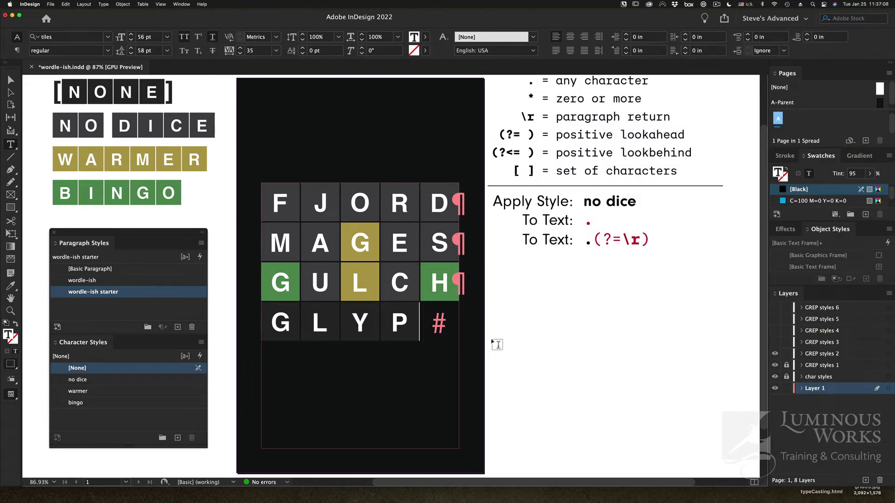
{"action": "type", "text": "H"}
{"action": "key", "text": "Return"}
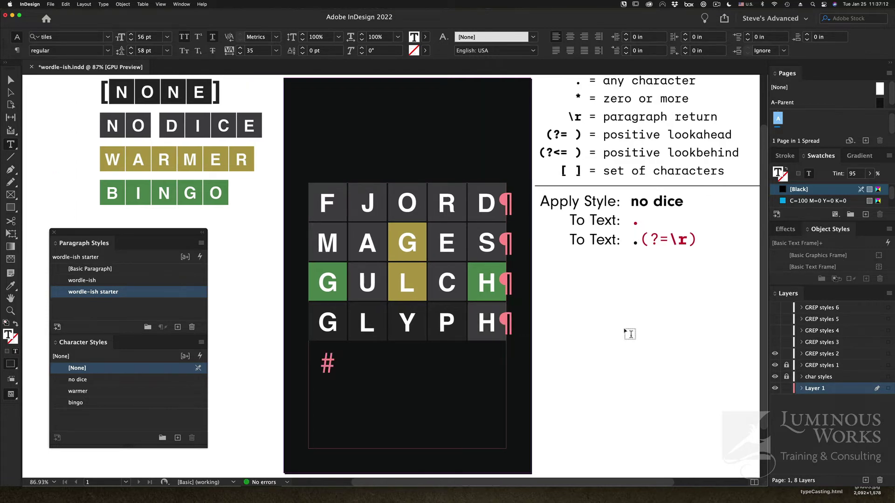
Show the GREP styles 3 layer so the .(?=.*\r) notes line appears beside the tiles.
{"action": "left_click_drag", "start_coordinate": [628, 330], "coordinate": [567, 336]}
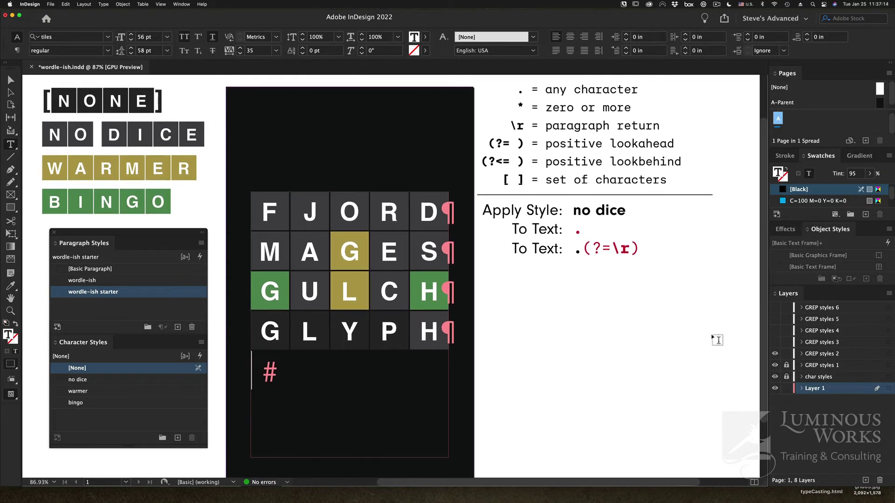
{"action": "left_click", "coordinate": [774, 343]}
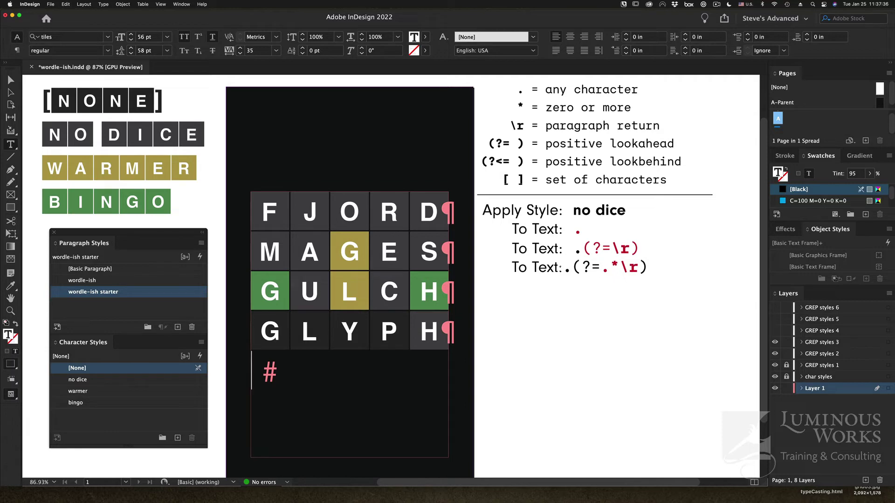
{"action": "right_click", "coordinate": [114, 294]}
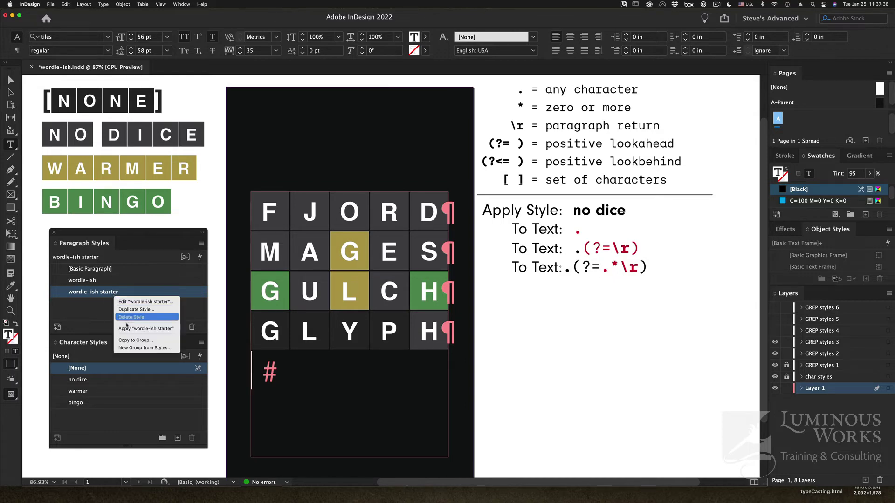
Insert .* into the no dice rule's lookahead so it reads .(?=.*\r).
{"action": "left_click", "coordinate": [145, 301]}
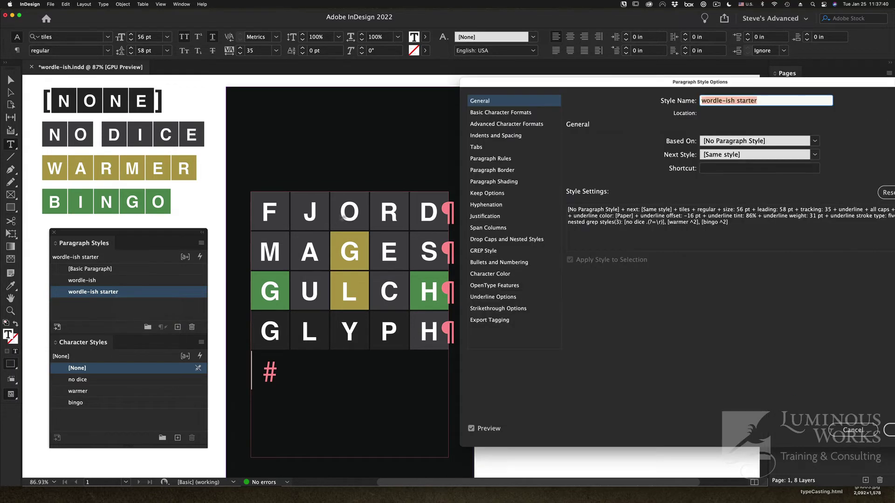
{"action": "left_click", "coordinate": [501, 252]}
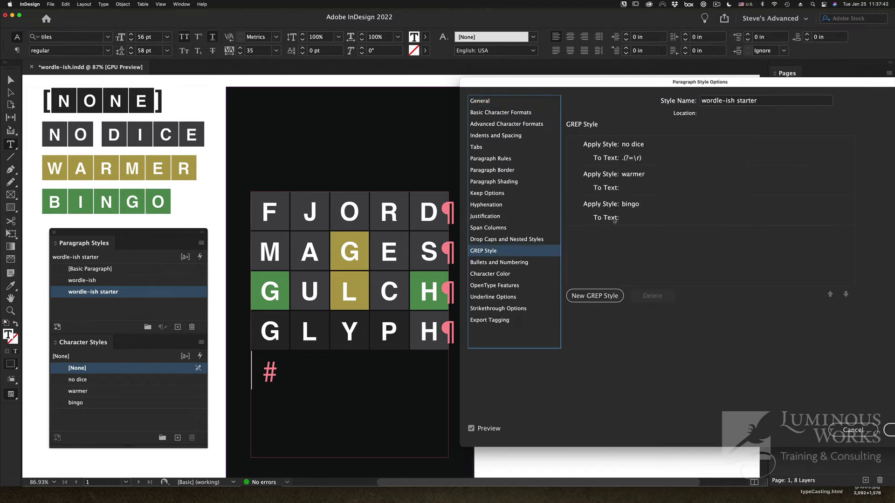
{"action": "left_click", "coordinate": [638, 160]}
{"action": "left_click", "coordinate": [635, 159]}
{"action": "left_click", "coordinate": [635, 158]}
{"action": "type", "text": ".*"}
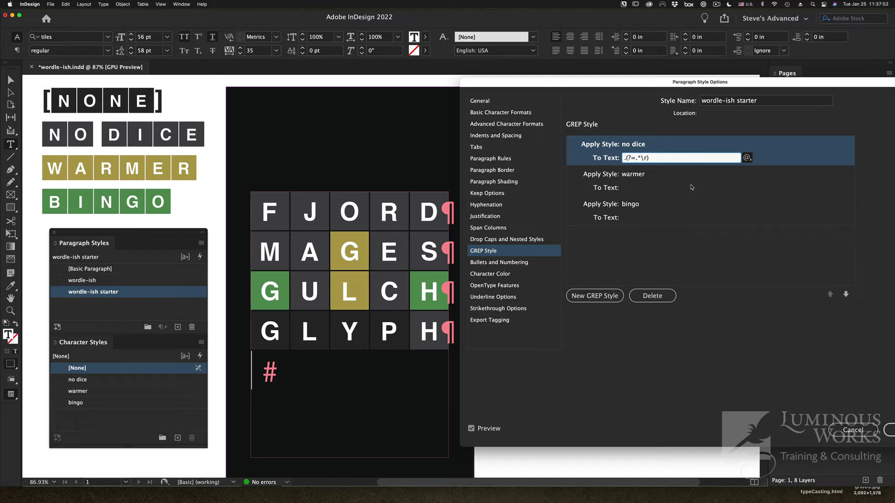
{"action": "left_click", "coordinate": [676, 255]}
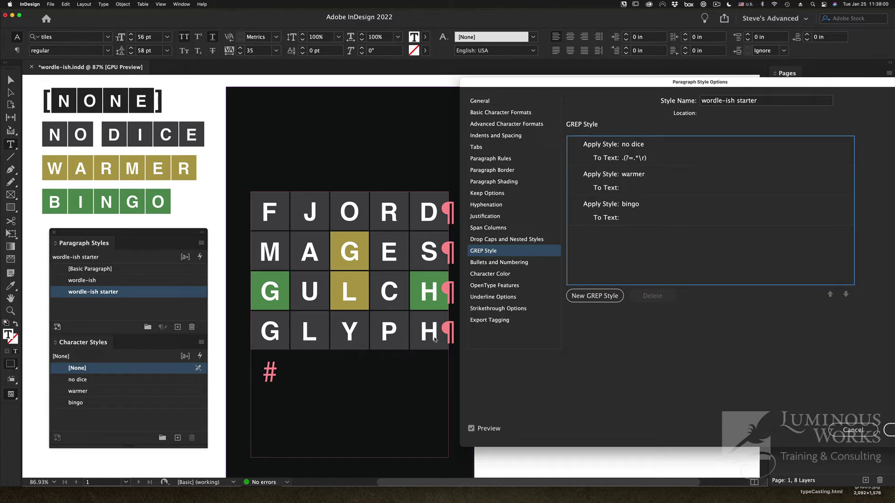
Change the warmer GREP rule's expression to [glyph].
{"action": "left_click", "coordinate": [639, 189]}
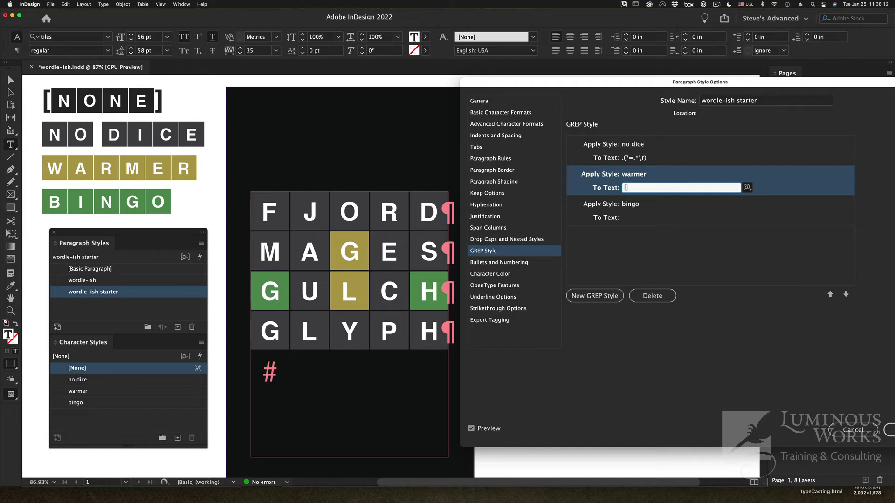
{"action": "type", "text": "[g]"}
{"action": "type", "text": "lyph"}
{"action": "left_click", "coordinate": [654, 265]}
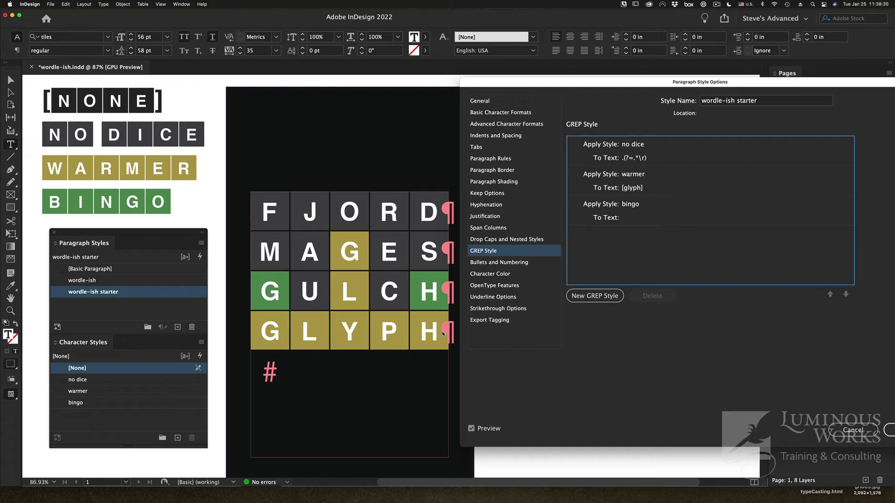
Append the no dice rule's return lookahead so the warmer rule reads [glyph](?=.*\r).
{"action": "left_click", "coordinate": [663, 159]}
{"action": "key", "text": "super+c"}
{"action": "left_click", "coordinate": [642, 159]}
{"action": "left_click", "coordinate": [627, 159]}
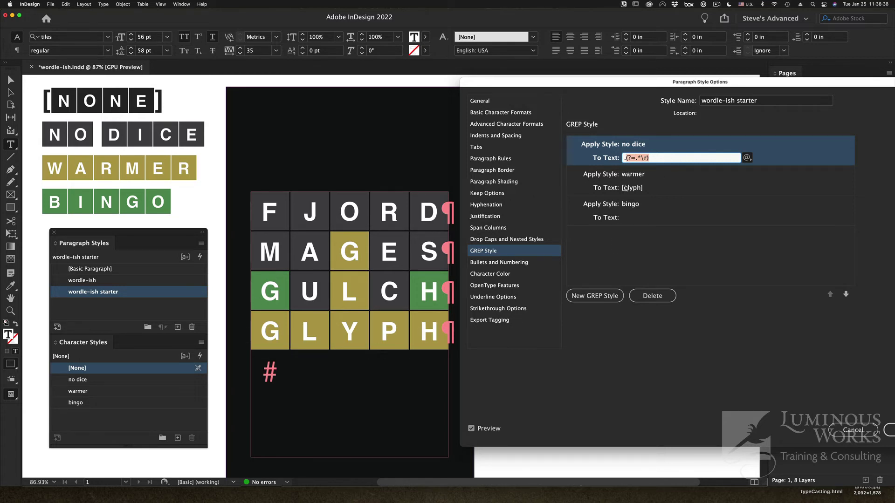
{"action": "left_click", "coordinate": [648, 188]}
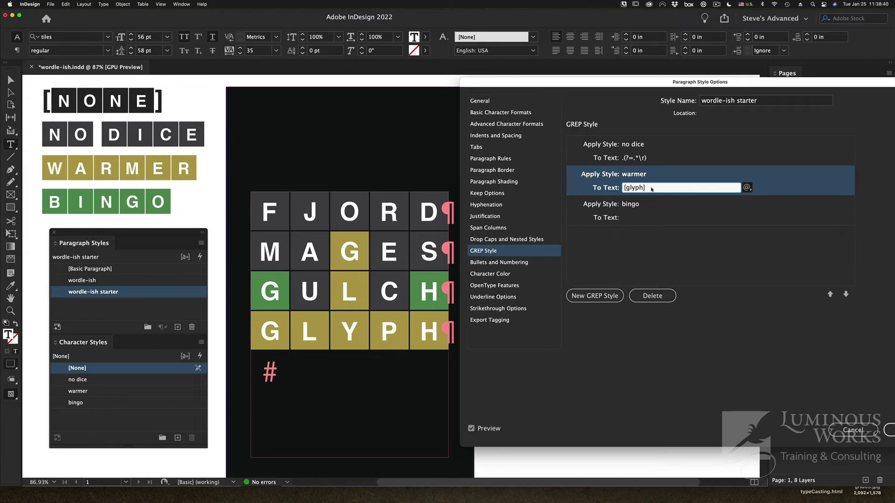
{"action": "key", "text": "super+v"}
{"action": "left_click", "coordinate": [642, 252]}
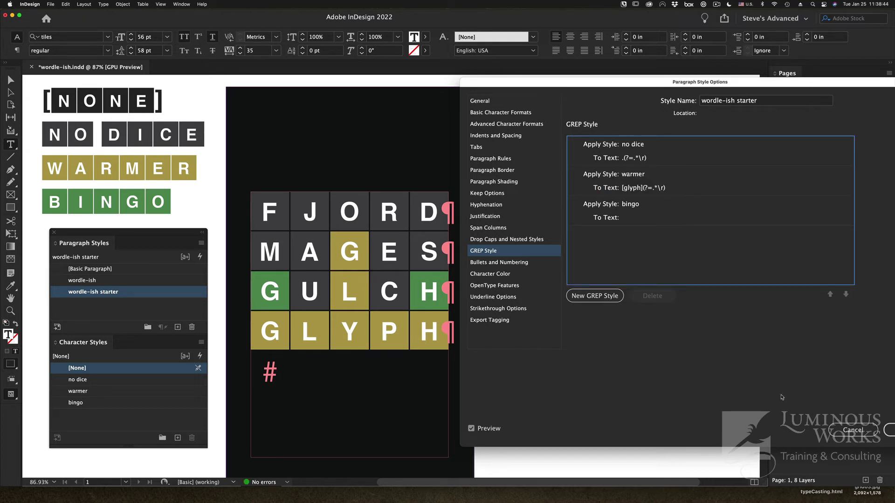
{"action": "key", "text": "Return"}
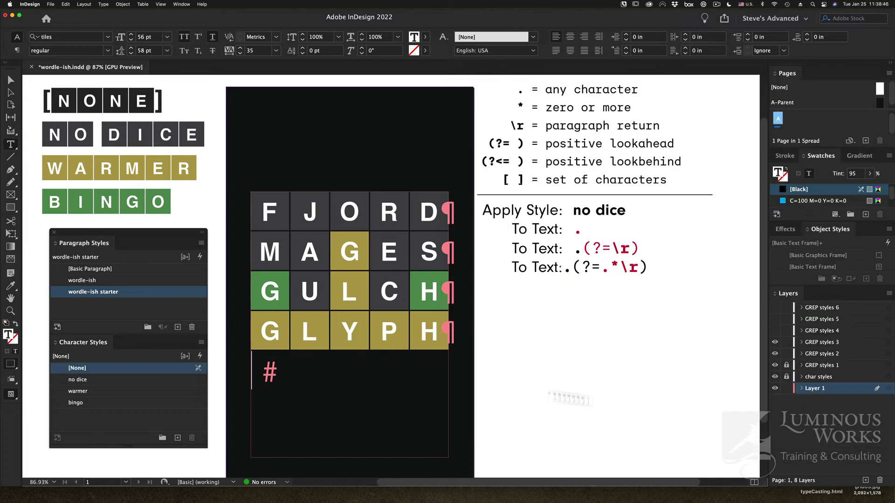
{"action": "left_click_drag", "start_coordinate": [411, 337], "coordinate": [425, 364]}
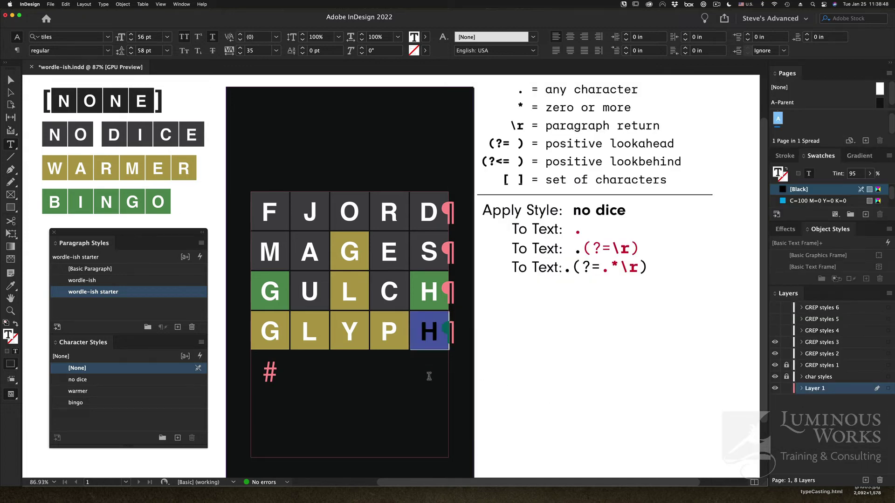
{"action": "key", "text": "BackSpace"}
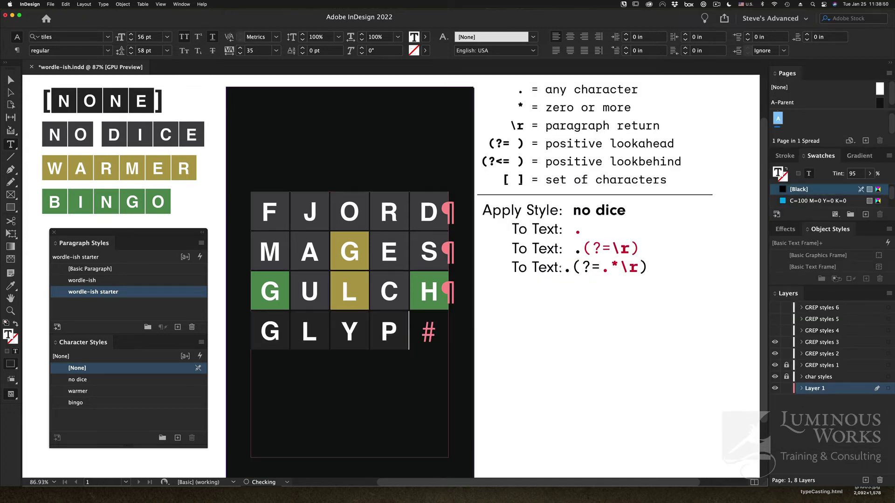
{"action": "type", "text": "H"}
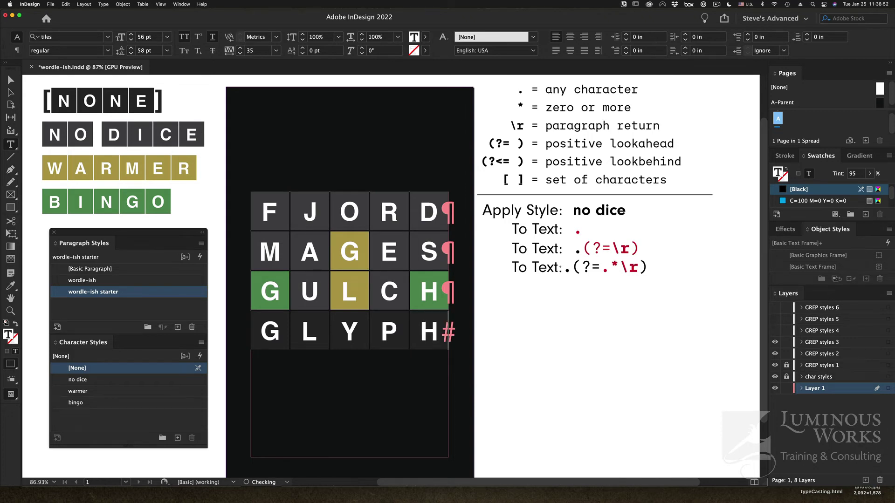
{"action": "key", "text": "Return"}
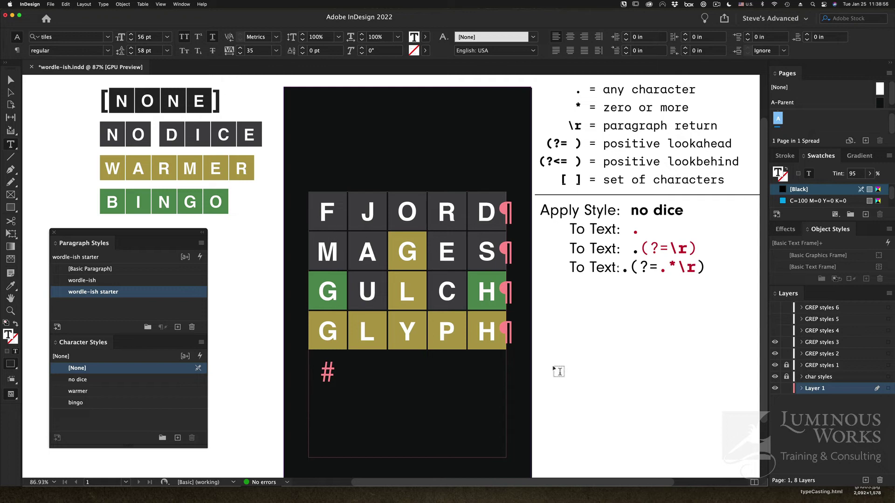
{"action": "scroll", "coordinate": [557, 380], "scroll_direction": "right", "scroll_amount": 1}
{"action": "scroll", "coordinate": [558, 379], "scroll_direction": "right", "scroll_amount": 3}
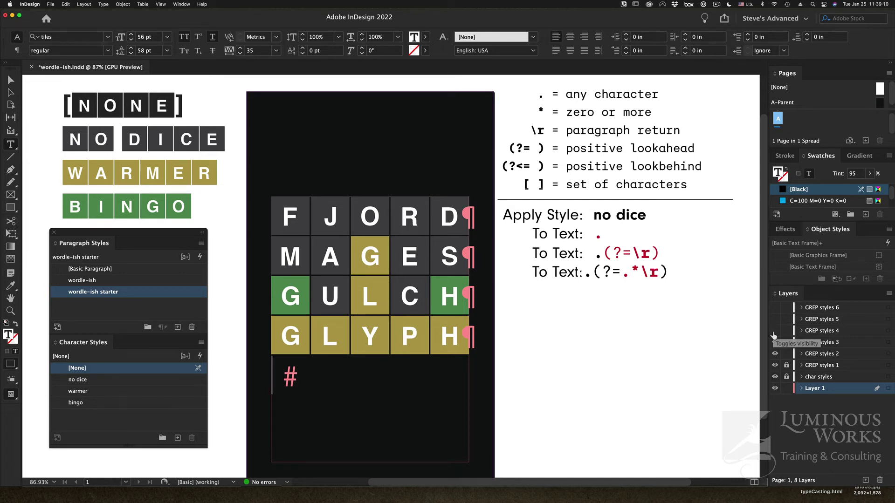
Show the GREP styles 3, 5 and 6 layers to reveal warmer and bingo notes, highlighting the l in (?<=.)l(?=...\r).
{"action": "left_click", "coordinate": [775, 339]}
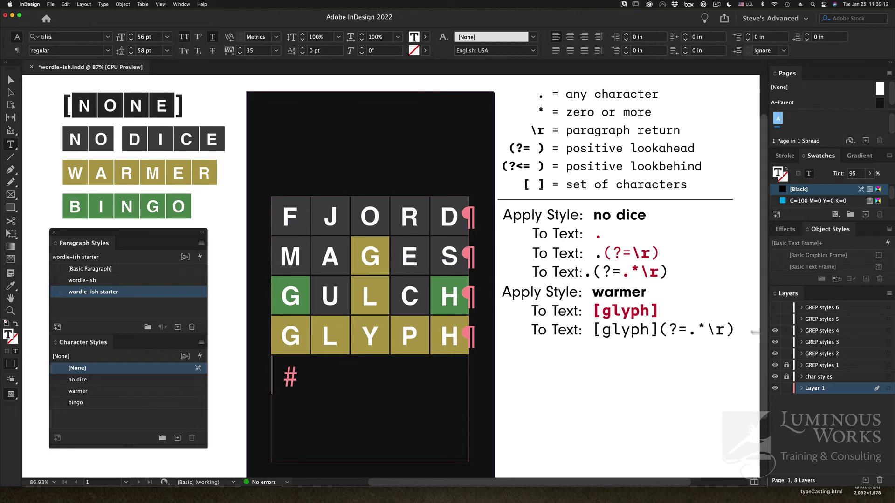
{"action": "left_click", "coordinate": [775, 319]}
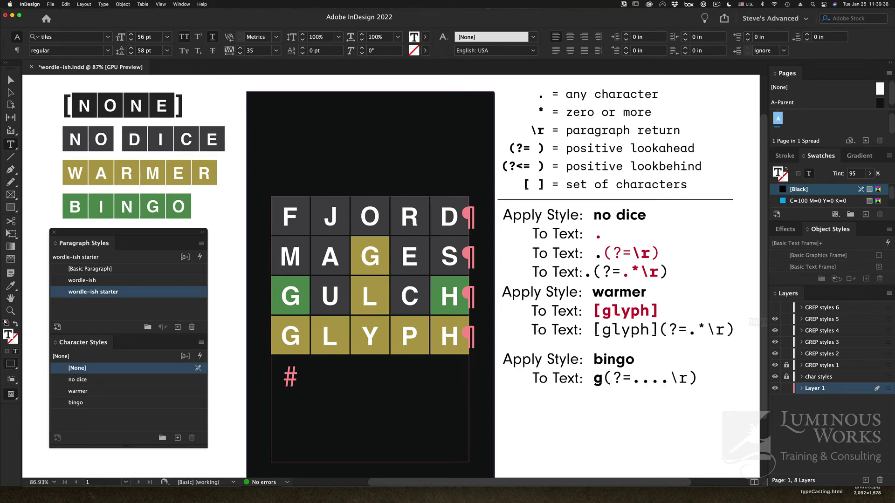
{"action": "left_click", "coordinate": [775, 307]}
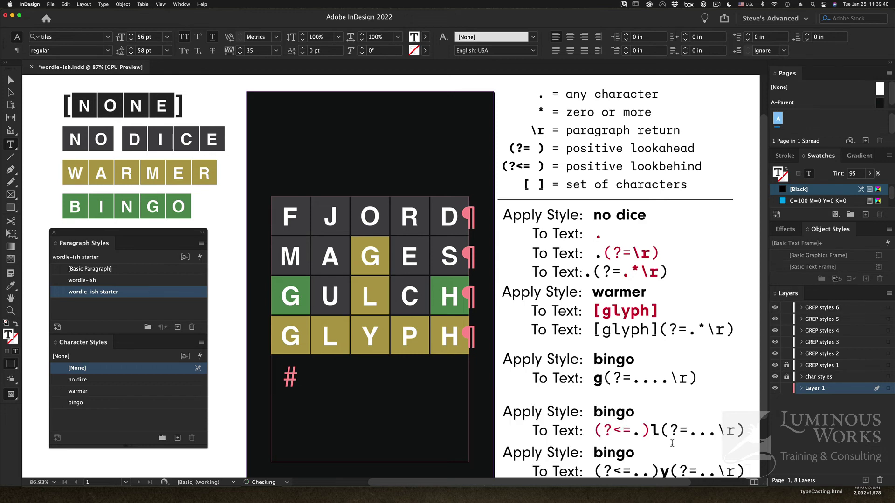
{"action": "scroll", "coordinate": [672, 443], "scroll_direction": "down", "scroll_amount": 1}
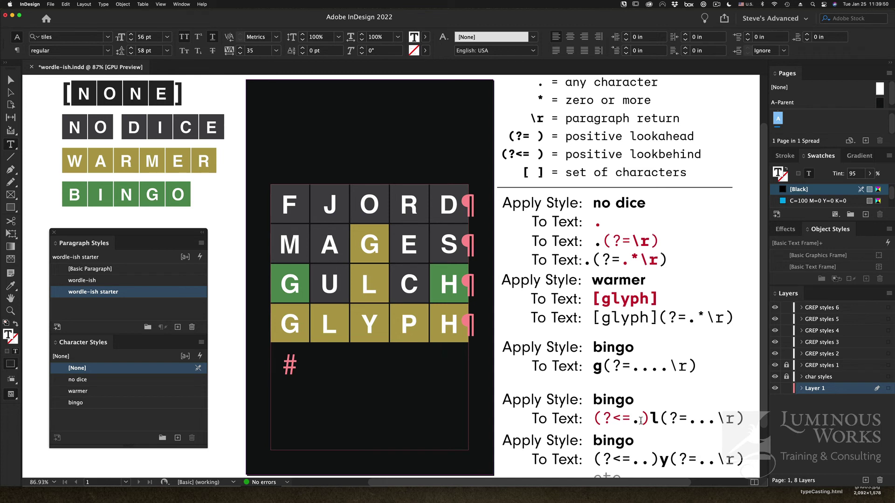
{"action": "double_click", "coordinate": [655, 417]}
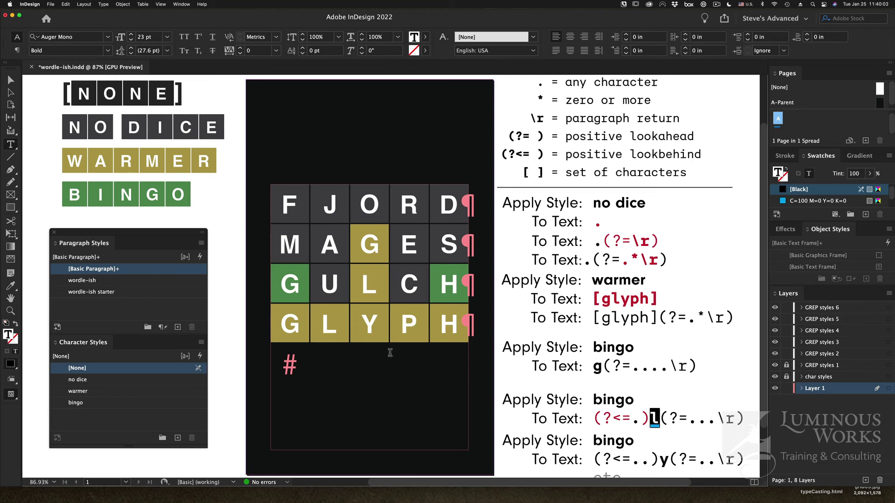
{"action": "scroll", "coordinate": [553, 389], "scroll_direction": "down", "scroll_amount": 1}
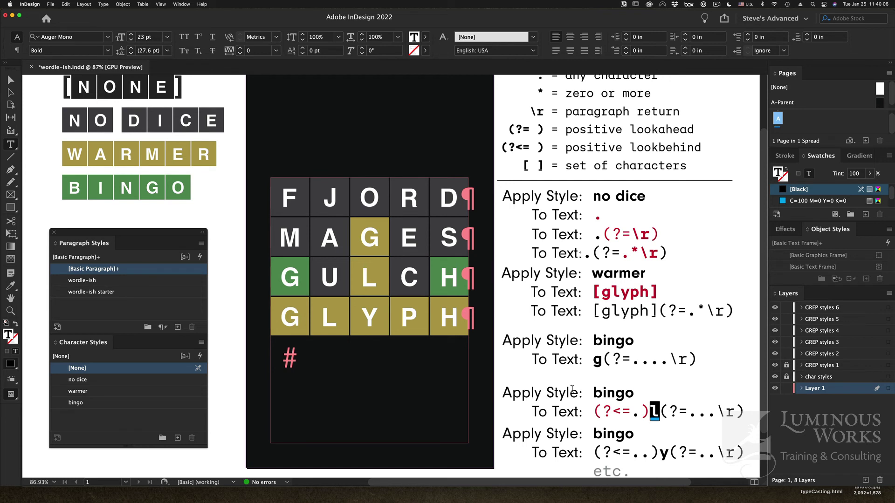
Apply wordle-ish to the tile grid, then retype GLYPH's final H and add a return so it turns green.
{"action": "left_click", "coordinate": [371, 320]}
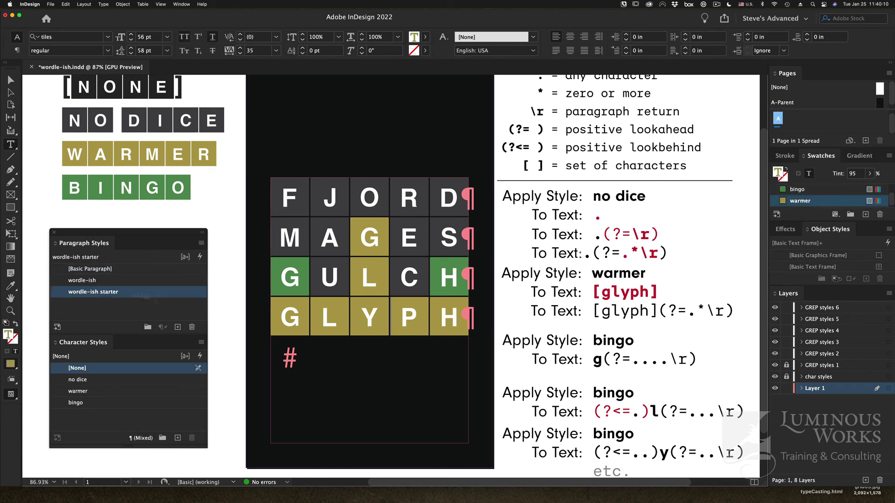
{"action": "left_click", "coordinate": [86, 281]}
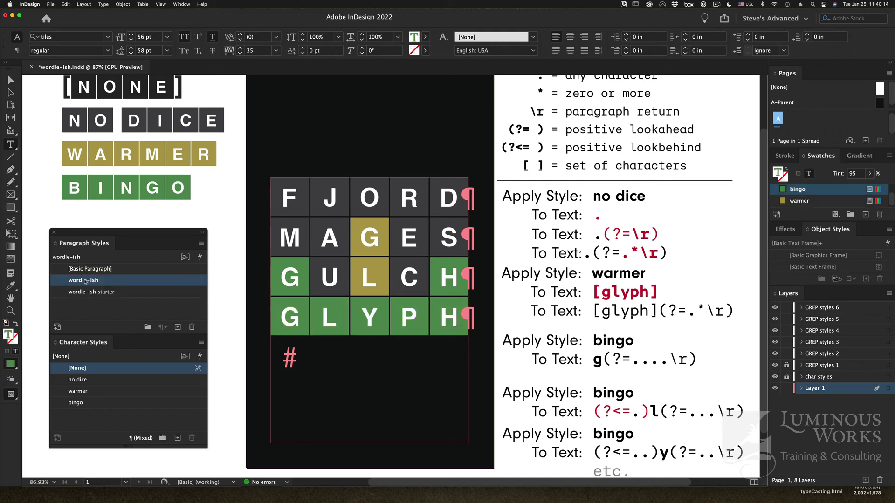
{"action": "left_click", "coordinate": [327, 365]}
{"action": "key", "text": "BackSpace"}
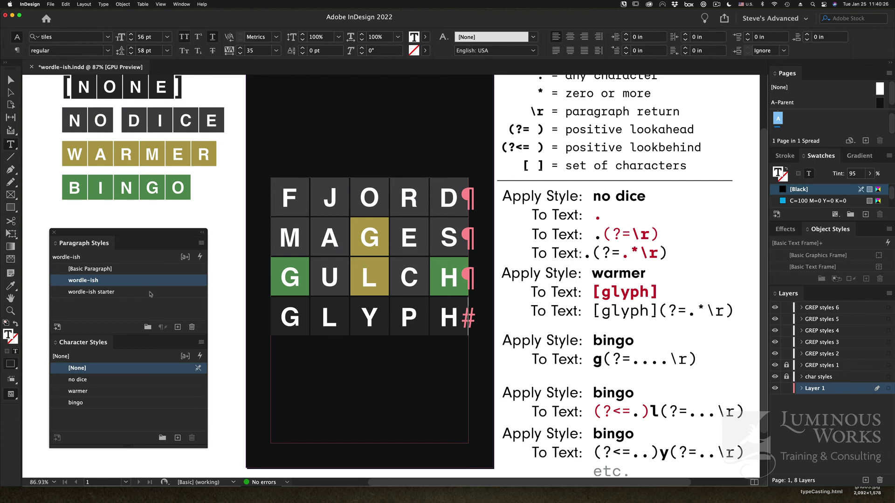
{"action": "key", "text": "BackSpace"}
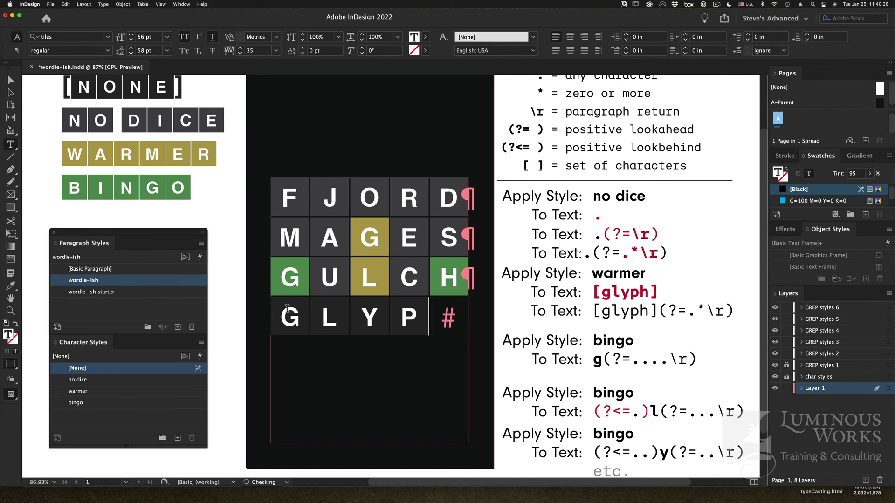
{"action": "type", "text": "H"}
{"action": "key", "text": "Return"}
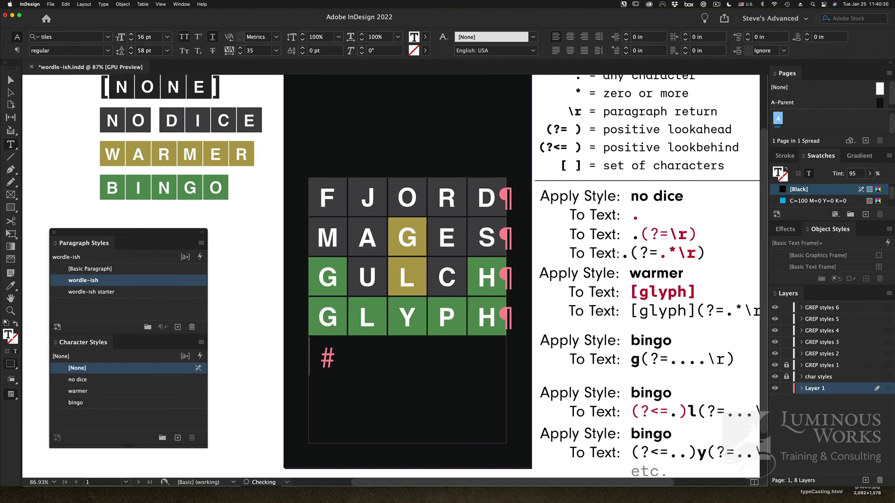